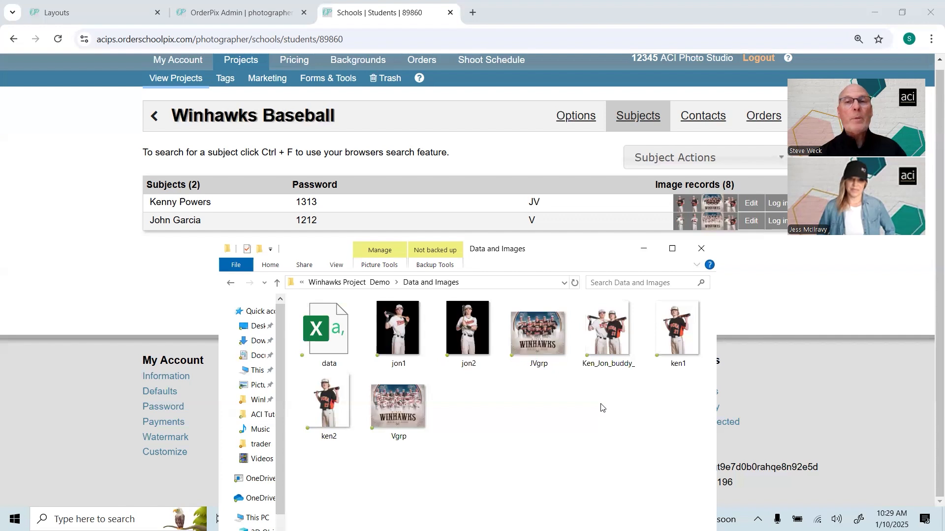
- Check the contents of the Graphics and Background folder, return to the Winhawks Project Demo folder and minimize the file window
{"action": "left_click", "coordinate": [277, 283]}
{"action": "double_click", "coordinate": [388, 337]}
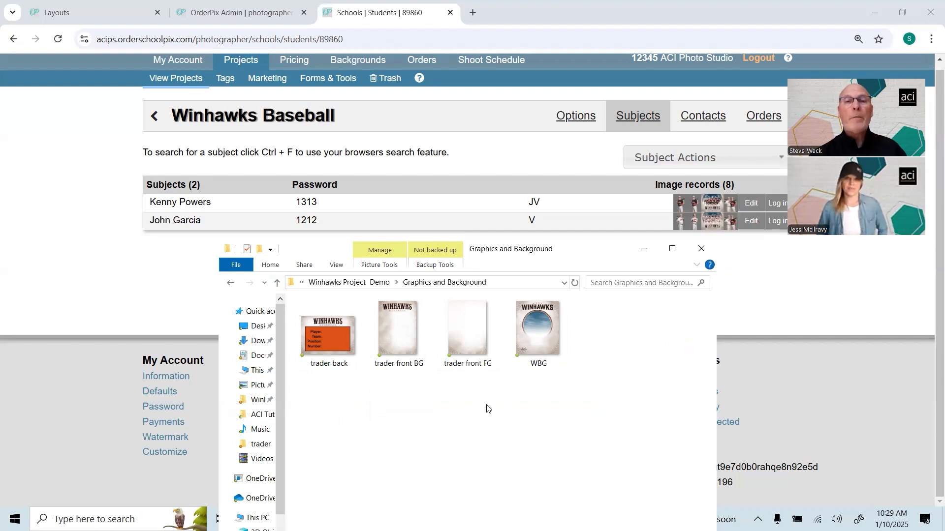
{"action": "left_click", "coordinate": [278, 284]}
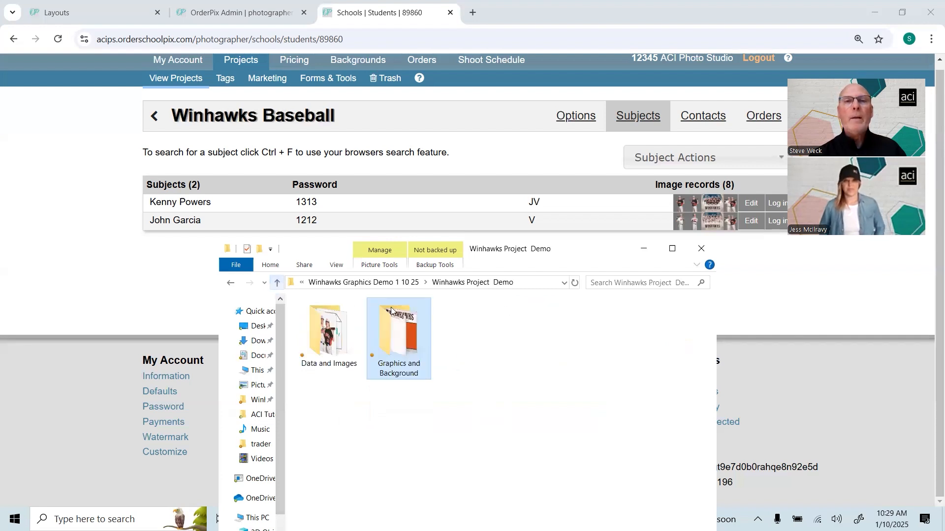
{"action": "left_click", "coordinate": [644, 249]}
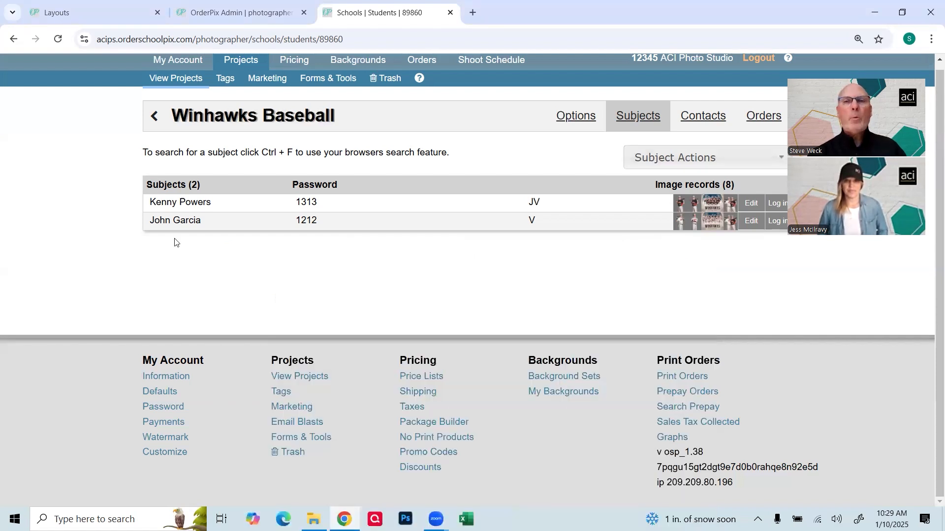
- Log in to the JV player's Winhawks Baseball gallery, filling in the placeholder email address
{"action": "left_click", "coordinate": [778, 204]}
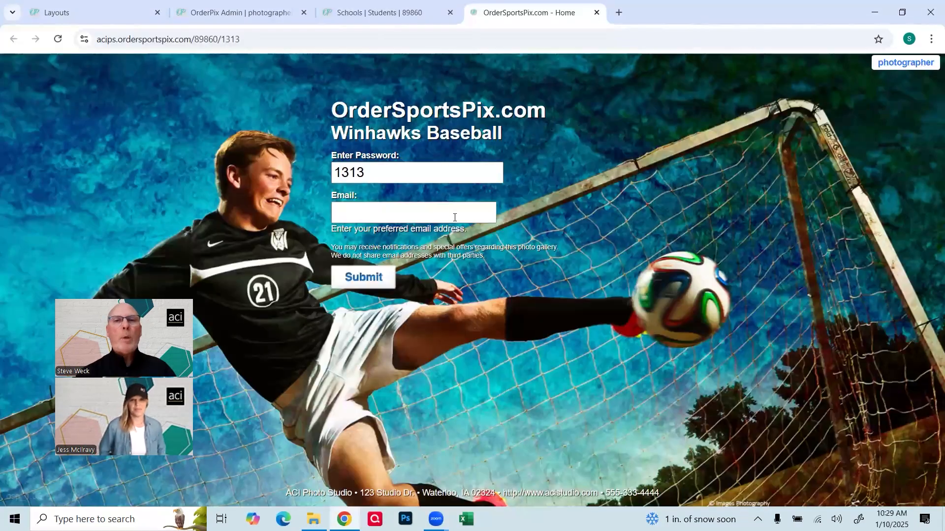
{"action": "left_click", "coordinate": [455, 213]}
{"action": "type", "text": "fa"}
{"action": "left_click", "coordinate": [442, 242]}
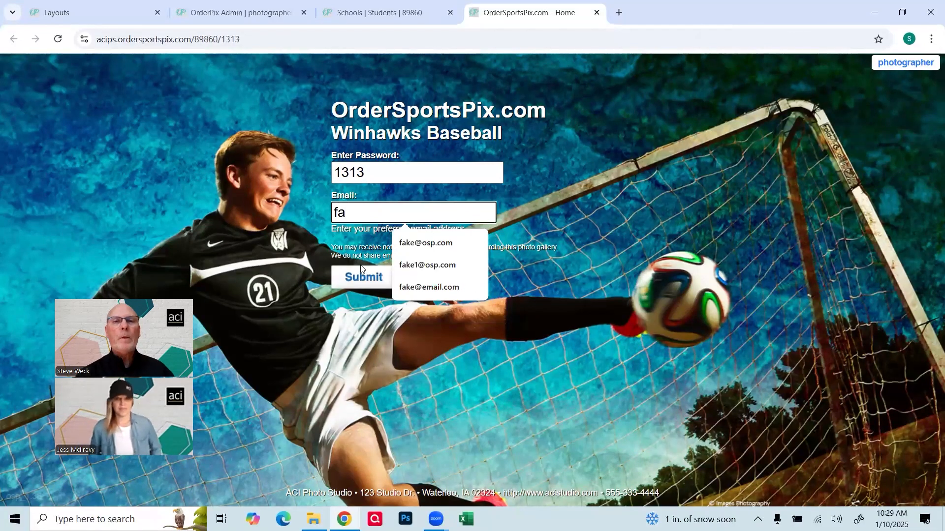
{"action": "left_click", "coordinate": [363, 274]}
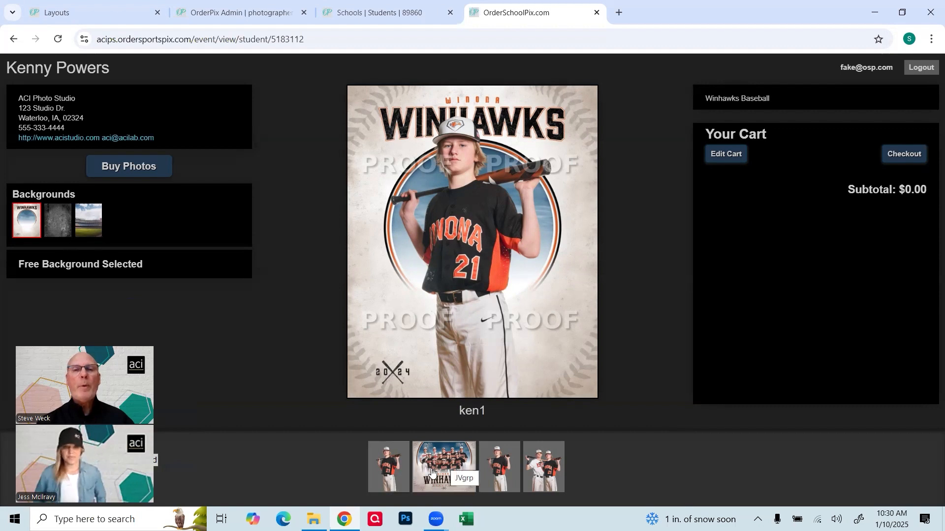
- Open the purchase page for the ken1 photo and review the print options and their prices
{"action": "left_click", "coordinate": [388, 479]}
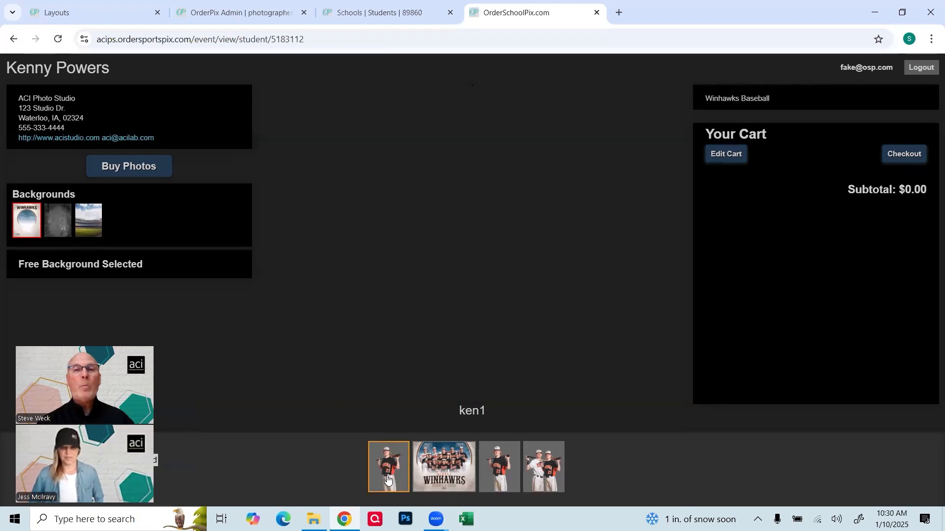
{"action": "left_click", "coordinate": [129, 167]}
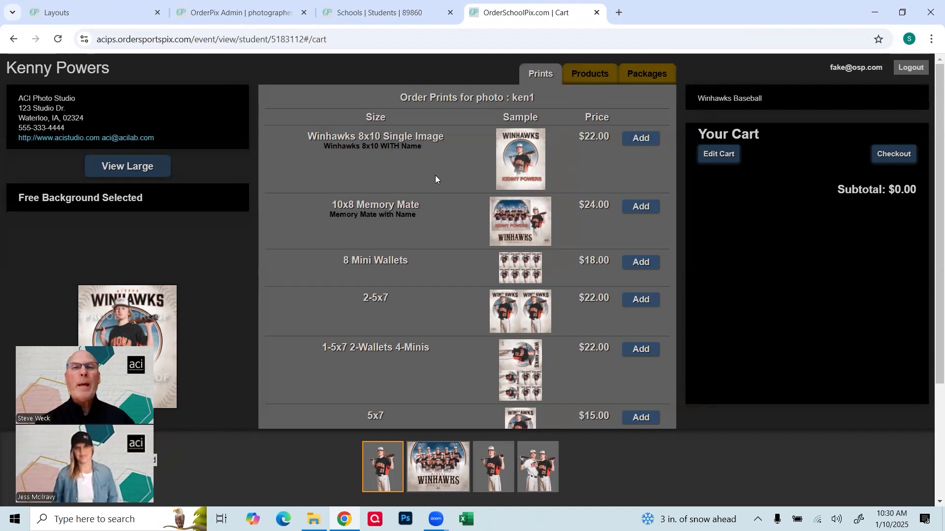
{"action": "scroll", "coordinate": [435, 177], "scroll_direction": "down", "scroll_amount": 1}
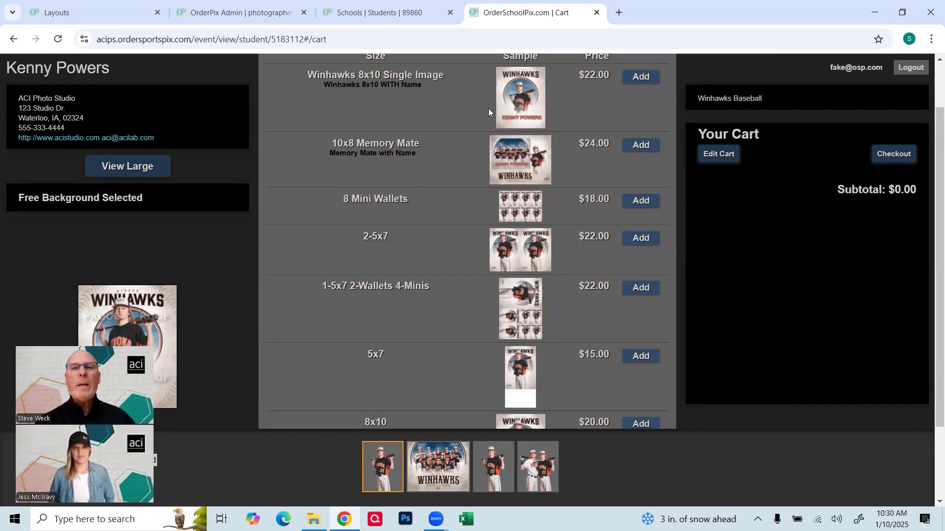
{"action": "scroll", "coordinate": [430, 154], "scroll_direction": "down", "scroll_amount": 2}
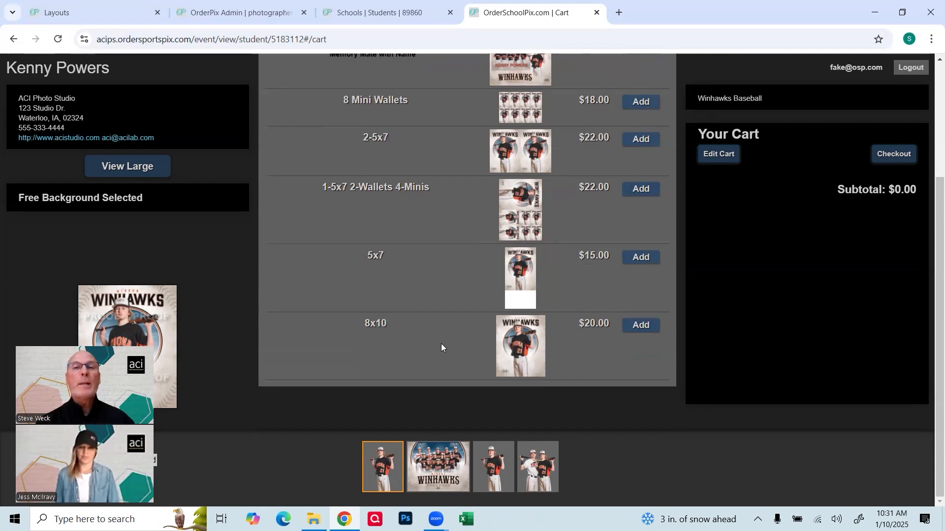
{"action": "scroll", "coordinate": [435, 284], "scroll_direction": "up", "scroll_amount": 1}
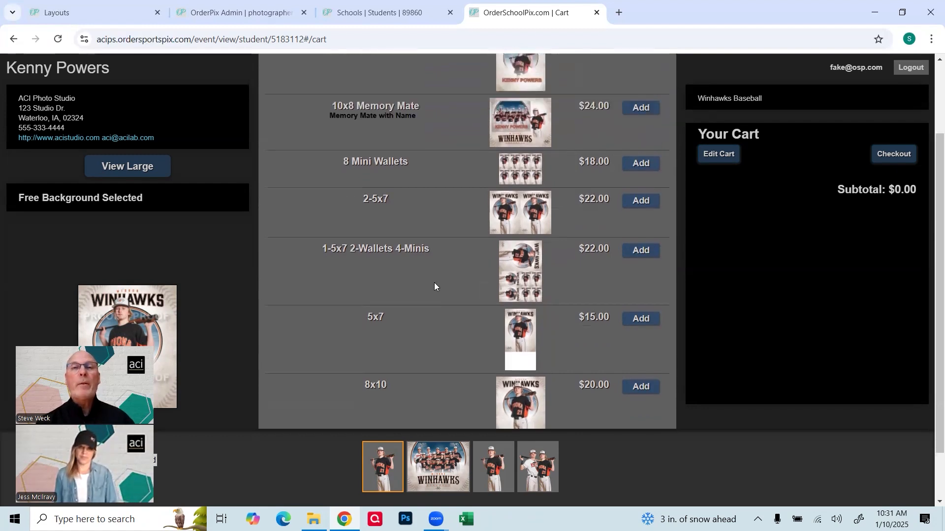
{"action": "scroll", "coordinate": [434, 286], "scroll_direction": "up", "scroll_amount": 1}
{"action": "scroll", "coordinate": [434, 286], "scroll_direction": "up", "scroll_amount": 1}
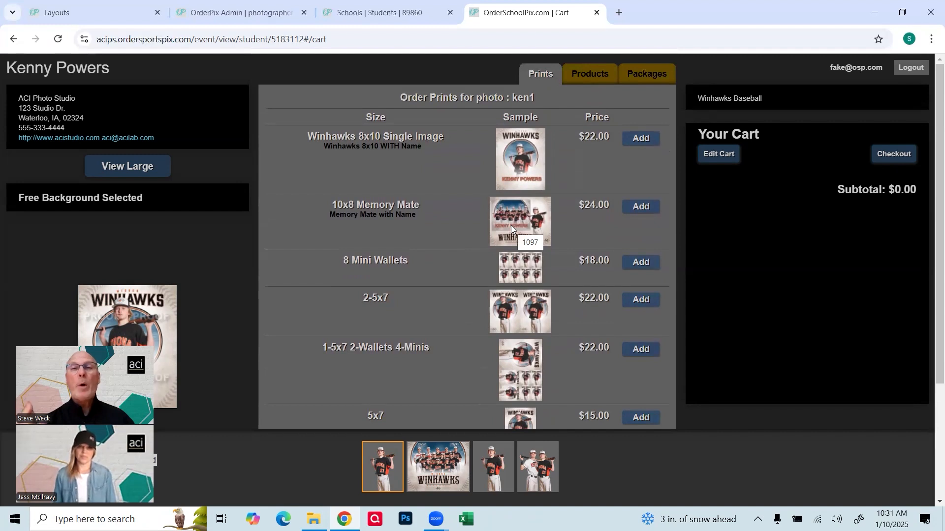
{"action": "scroll", "coordinate": [512, 225], "scroll_direction": "down", "scroll_amount": 3}
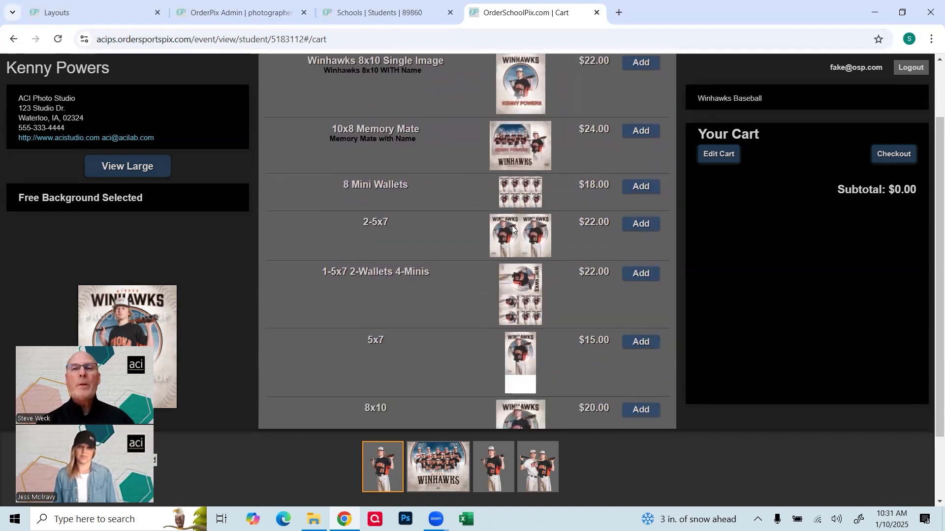
{"action": "scroll", "coordinate": [511, 225], "scroll_direction": "up", "scroll_amount": 3}
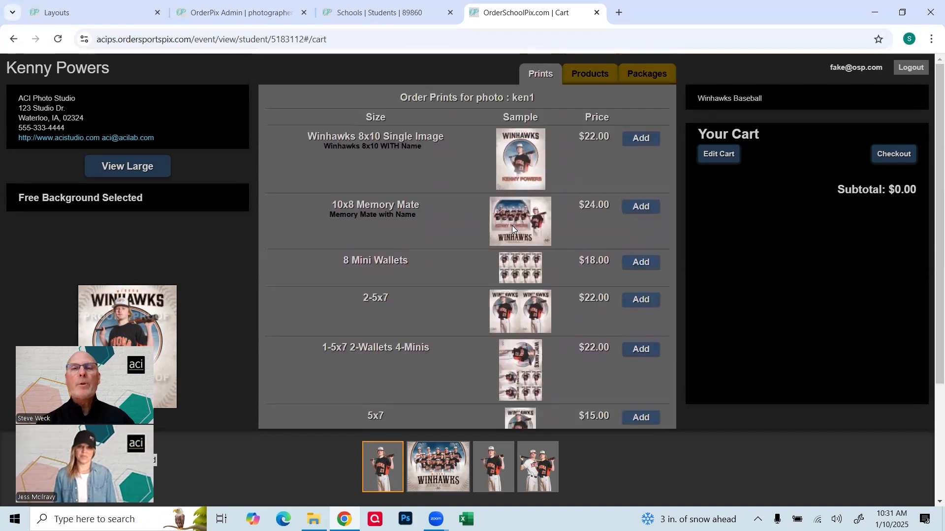
- Show the products offered for the photo and preview the Winhawk Button sample at full size
{"action": "left_click", "coordinate": [590, 74]}
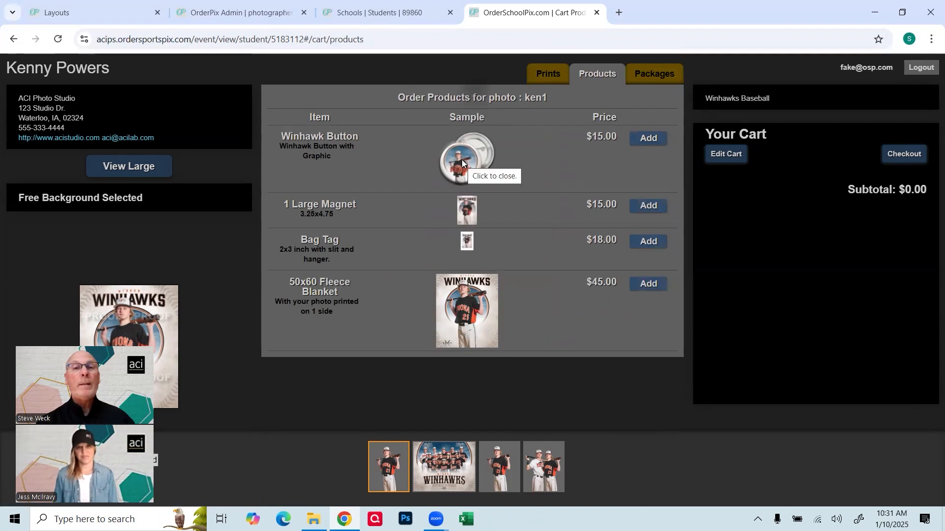
{"action": "left_click", "coordinate": [462, 159]}
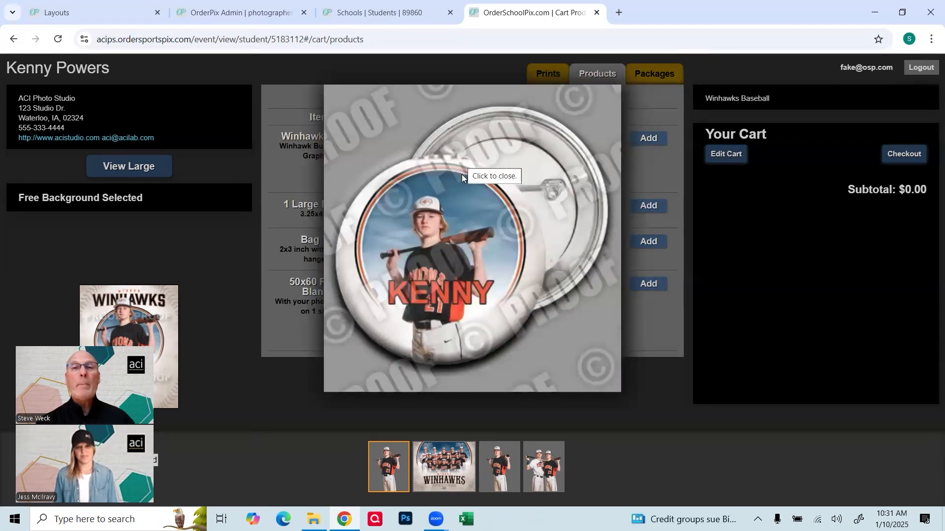
{"action": "left_click", "coordinate": [461, 174]}
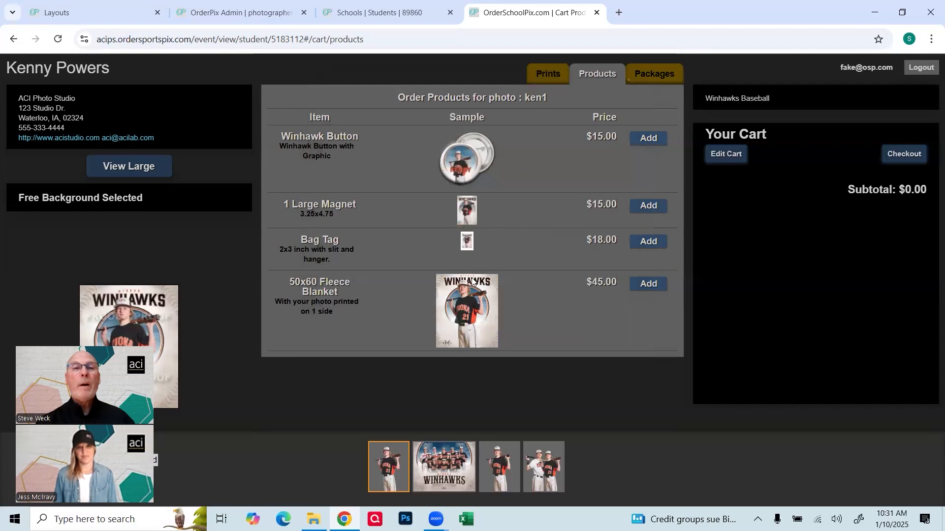
- Review the packages offered for the photo and preview the back of the Winhawk Trading Cards enlarged
{"action": "left_click", "coordinate": [657, 77]}
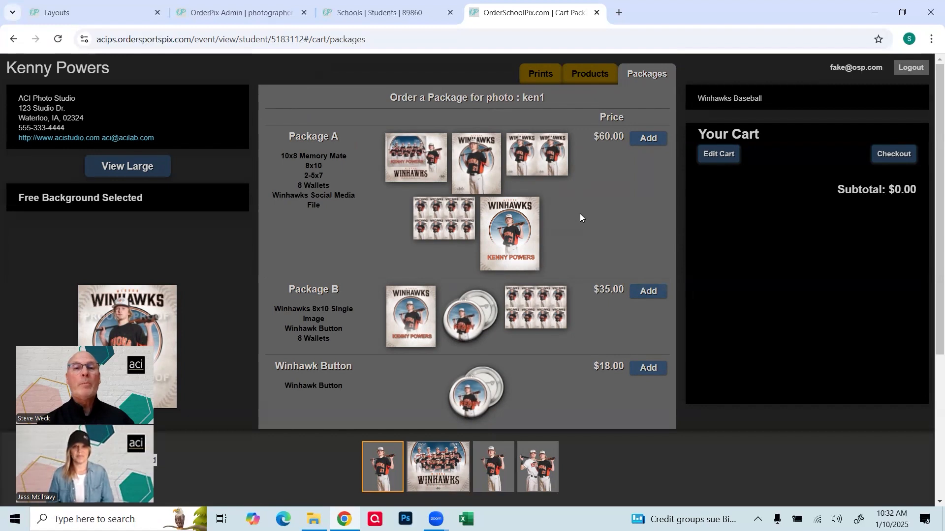
{"action": "scroll", "coordinate": [579, 213], "scroll_direction": "down", "scroll_amount": 5}
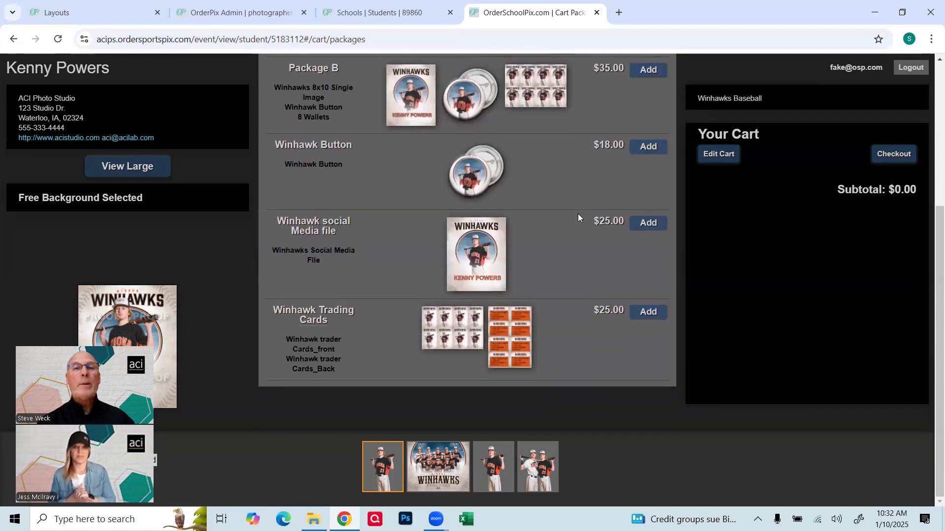
{"action": "left_click", "coordinate": [497, 333]}
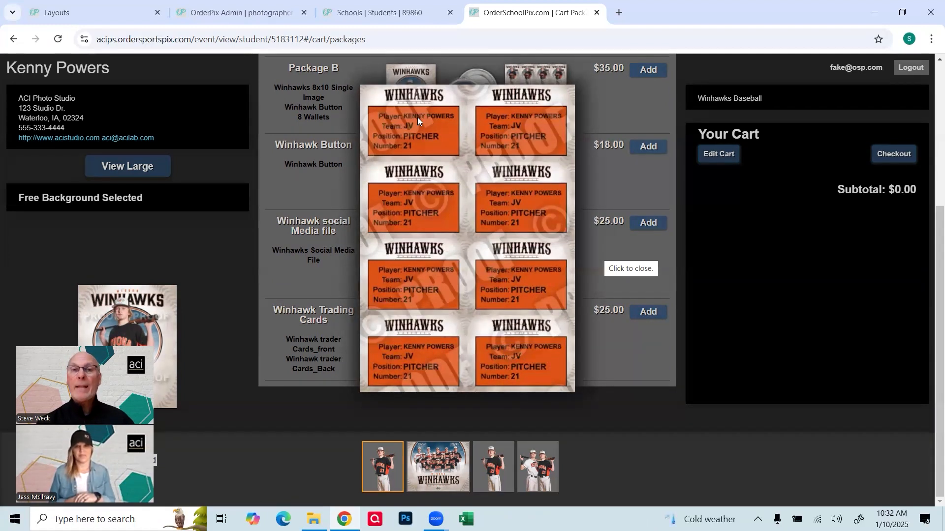
{"action": "left_click", "coordinate": [496, 147]}
{"action": "scroll", "coordinate": [545, 192], "scroll_direction": "up", "scroll_amount": 2}
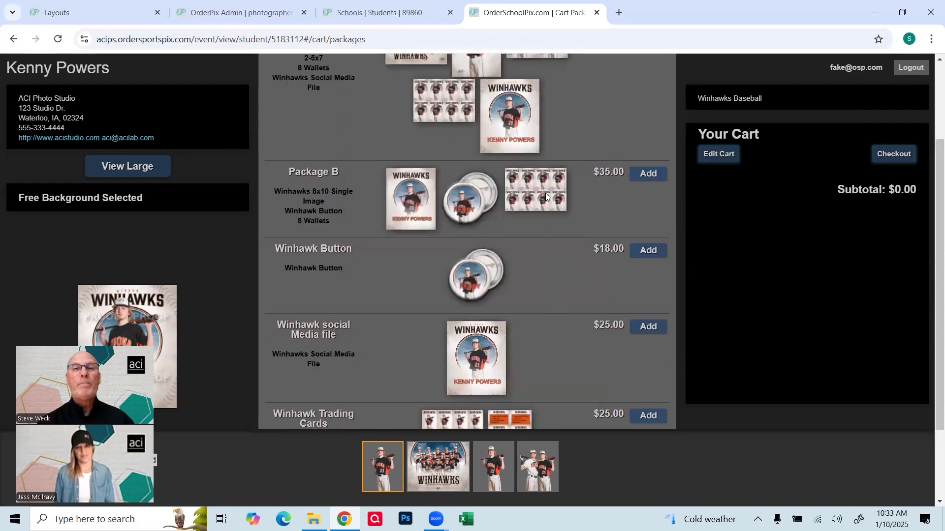
{"action": "scroll", "coordinate": [545, 193], "scroll_direction": "up", "scroll_amount": 3}
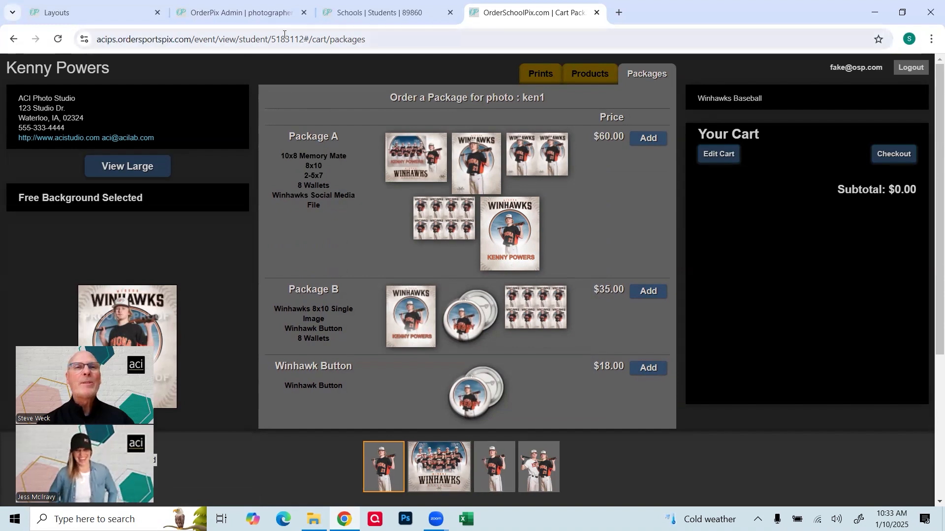
- Return to the photographer's Winhawks Baseball subject list and open the JV player's record to review the subject data fields
{"action": "left_click", "coordinate": [356, 14]}
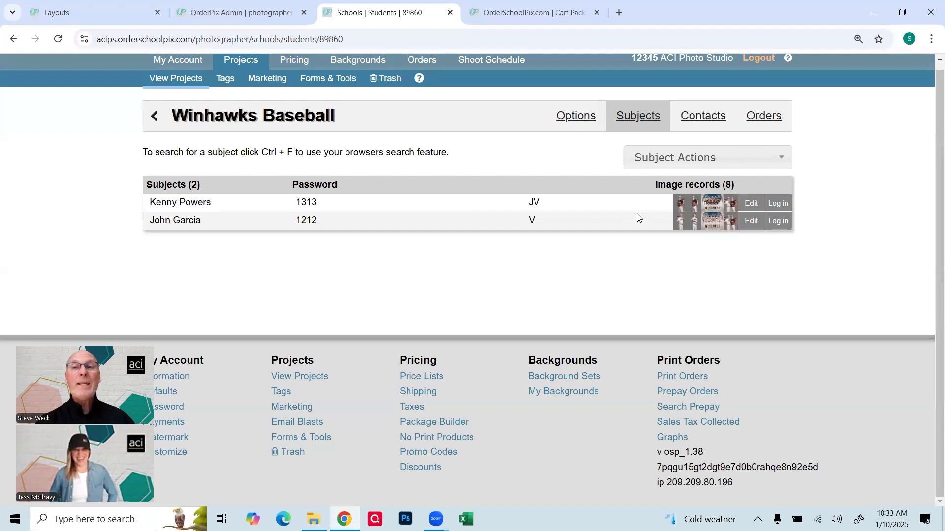
{"action": "left_click", "coordinate": [749, 206]}
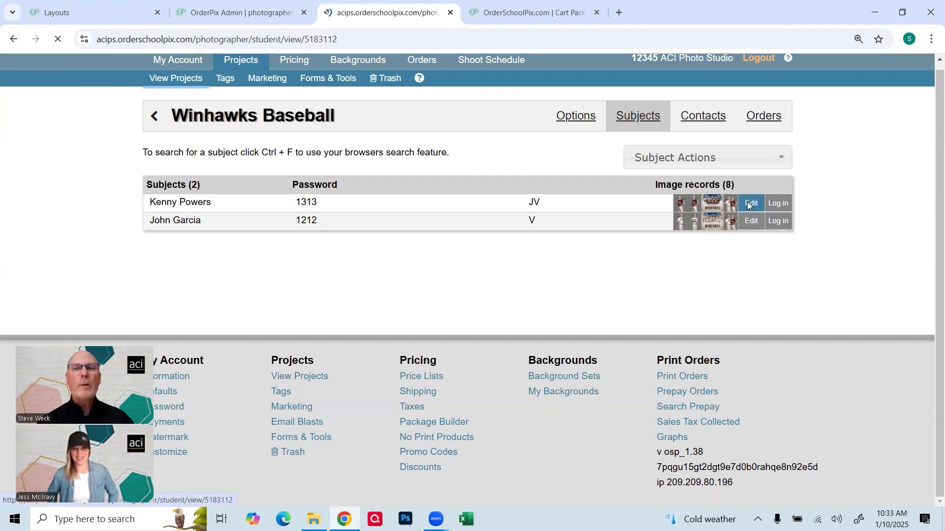
{"action": "scroll", "coordinate": [620, 258], "scroll_direction": "down", "scroll_amount": 2}
{"action": "scroll", "coordinate": [618, 259], "scroll_direction": "down", "scroll_amount": 1}
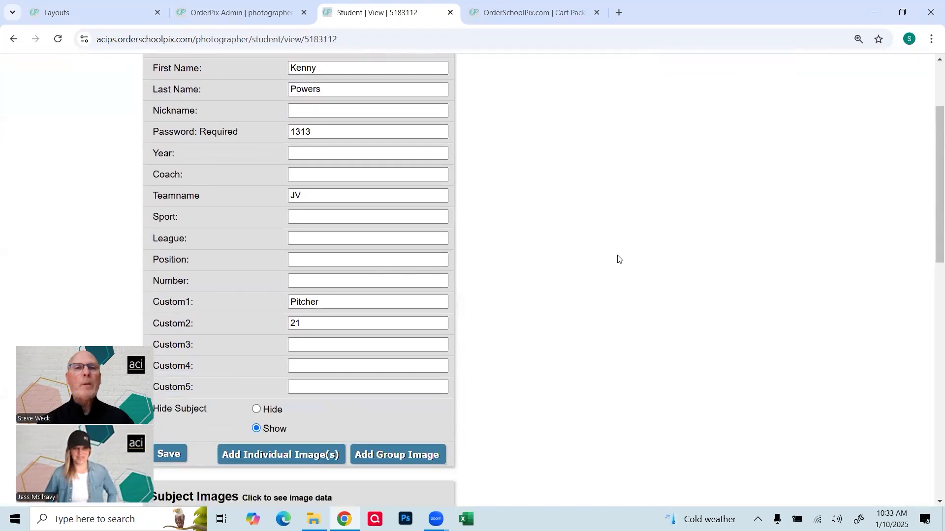
{"action": "scroll", "coordinate": [596, 260], "scroll_direction": "down", "scroll_amount": 1}
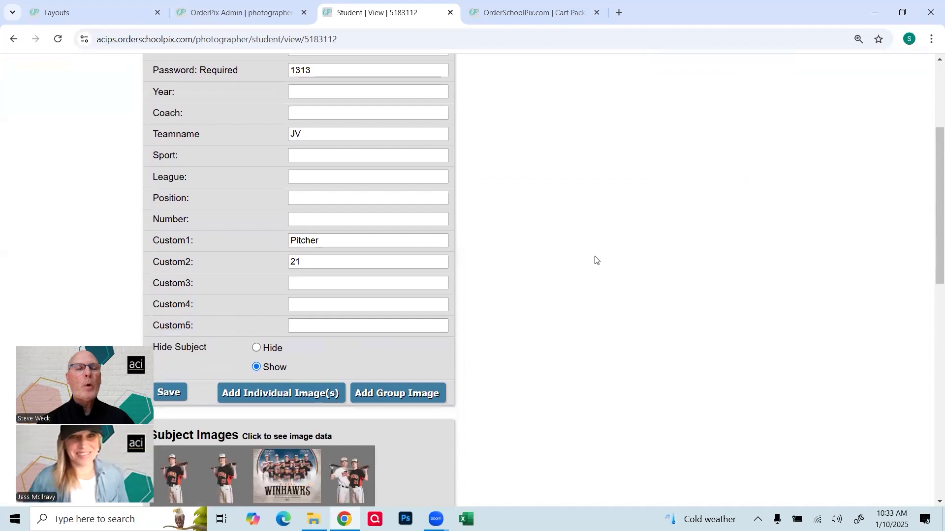
{"action": "scroll", "coordinate": [595, 260], "scroll_direction": "down", "scroll_amount": 3}
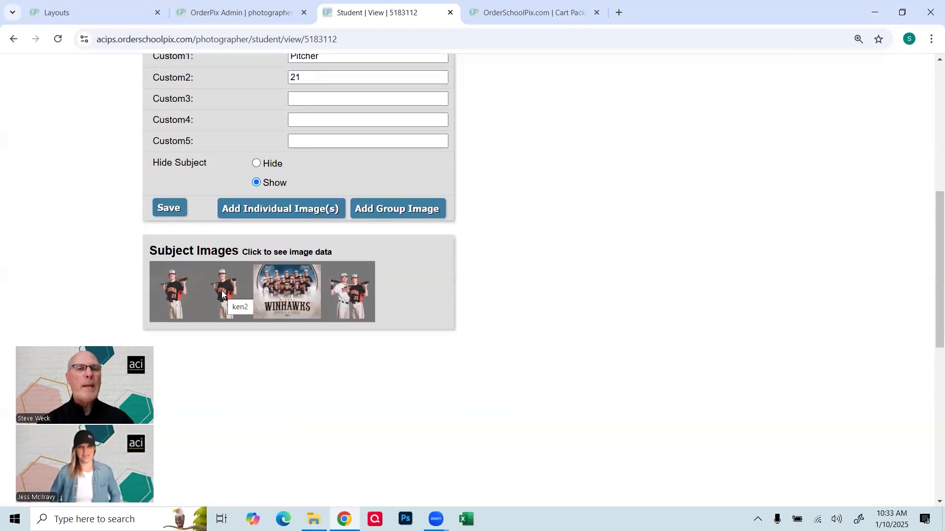
- Open the image data of the ken1 subject image and examine its Number, Teamname and custom fields
{"action": "left_click", "coordinate": [171, 288]}
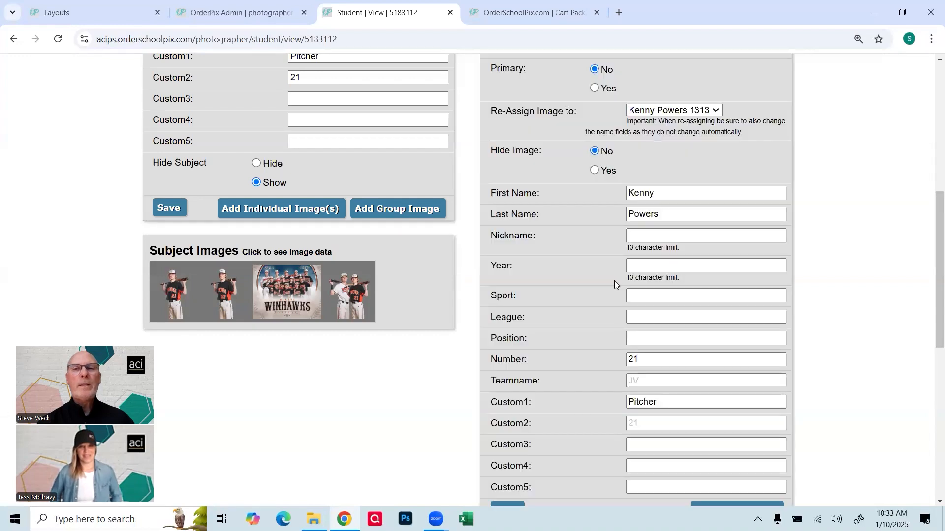
{"action": "scroll", "coordinate": [614, 284], "scroll_direction": "down", "scroll_amount": 1}
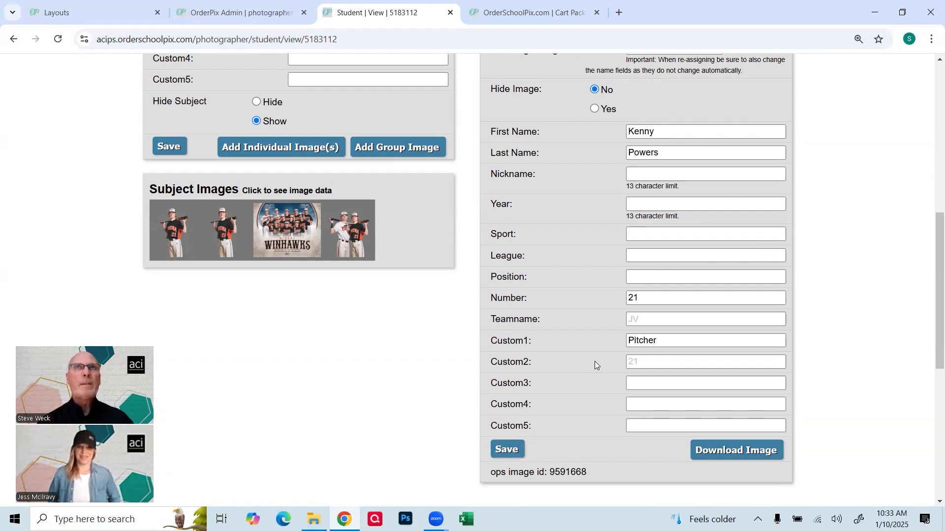
{"action": "left_click", "coordinate": [660, 297]}
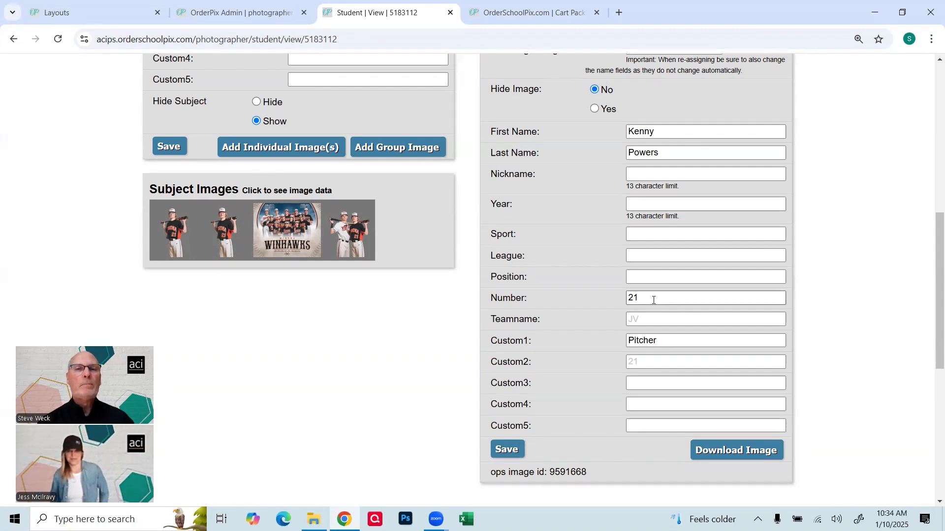
- Return to the Winhawks Baseball subject list and review the players' image records
{"action": "scroll", "coordinate": [427, 362], "scroll_direction": "up", "scroll_amount": 9}
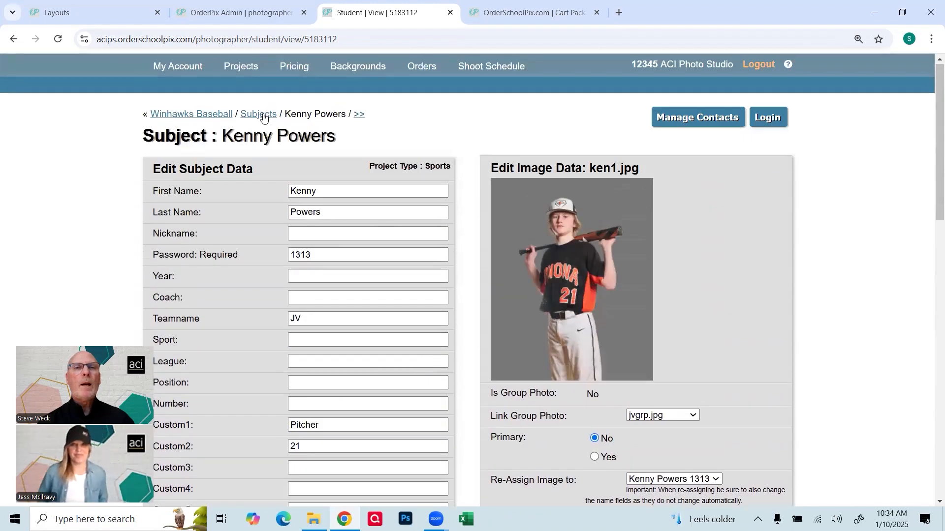
{"action": "left_click", "coordinate": [264, 118]}
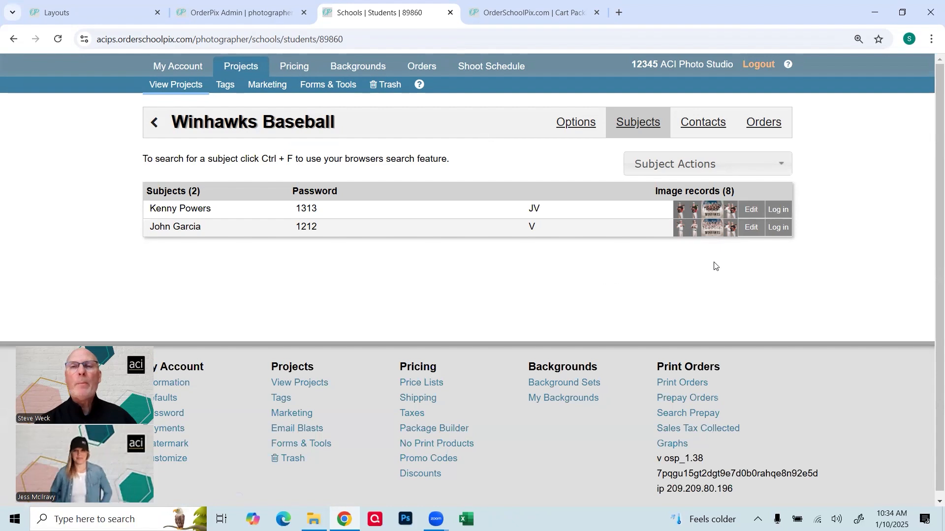
{"action": "mouse_move", "coordinate": [731, 210]}
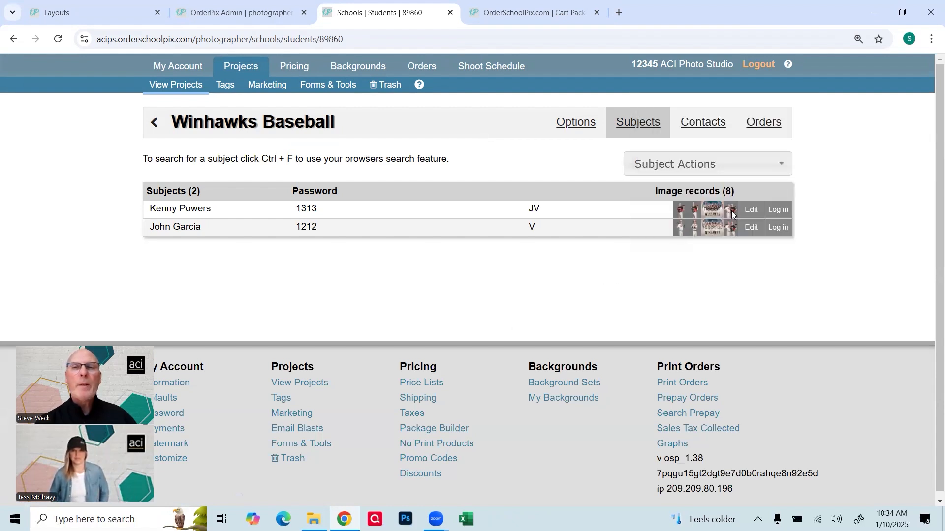
- Reopen the JV player's record and compare the image data of the two individual subject images, including the Number field
{"action": "left_click", "coordinate": [750, 210]}
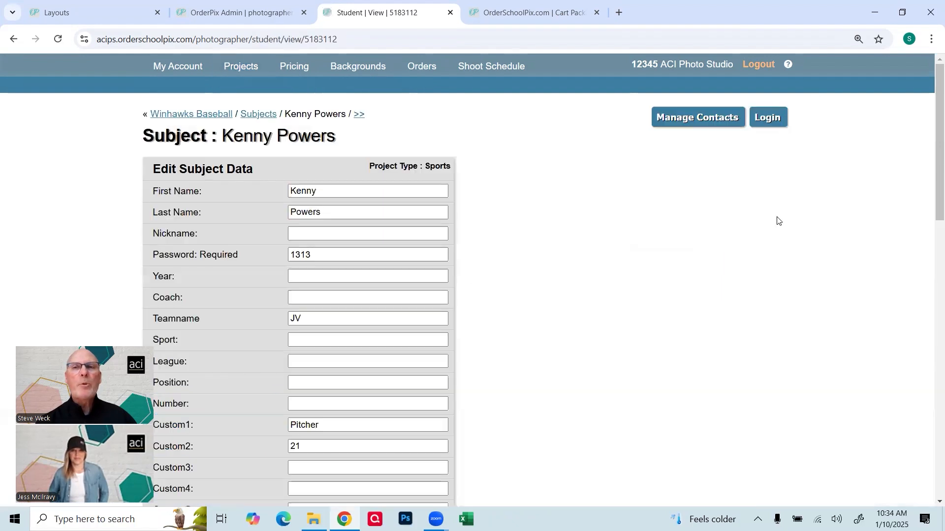
{"action": "scroll", "coordinate": [512, 289], "scroll_direction": "down", "scroll_amount": 5}
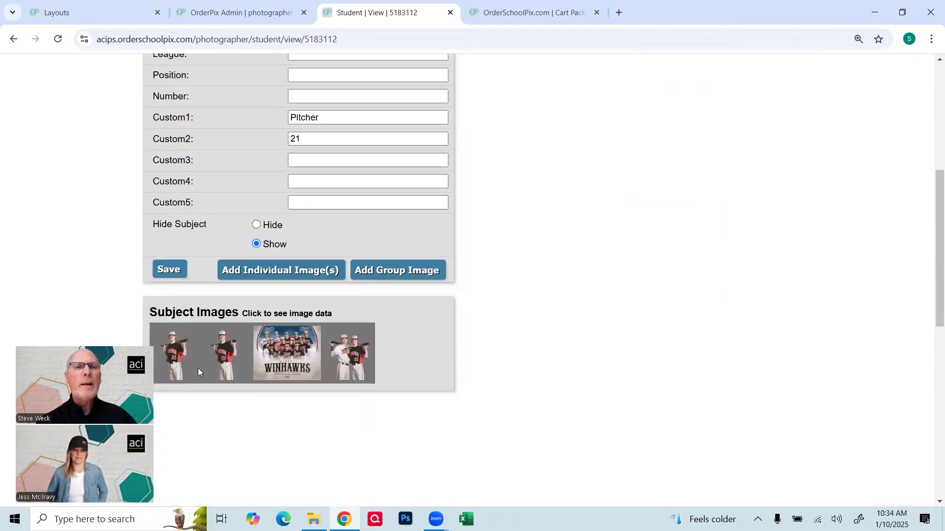
{"action": "left_click", "coordinate": [168, 355]}
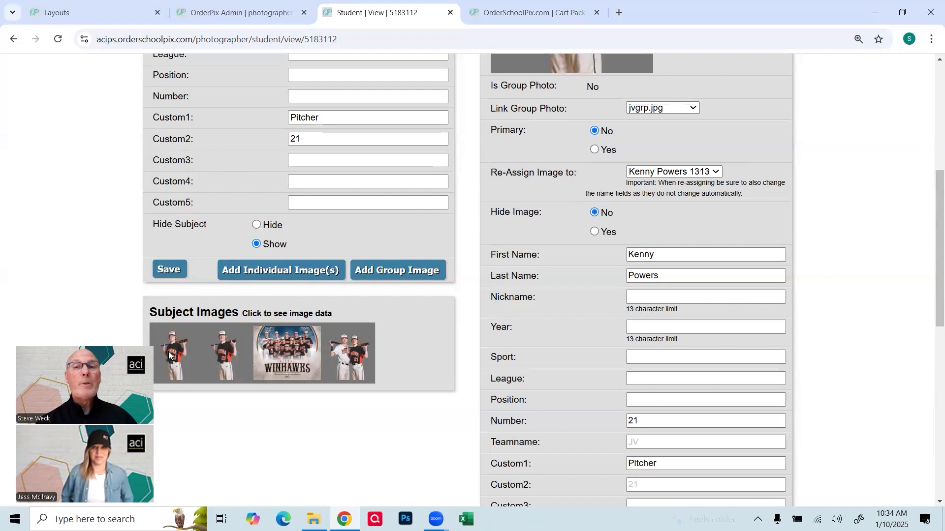
{"action": "left_click", "coordinate": [220, 344]}
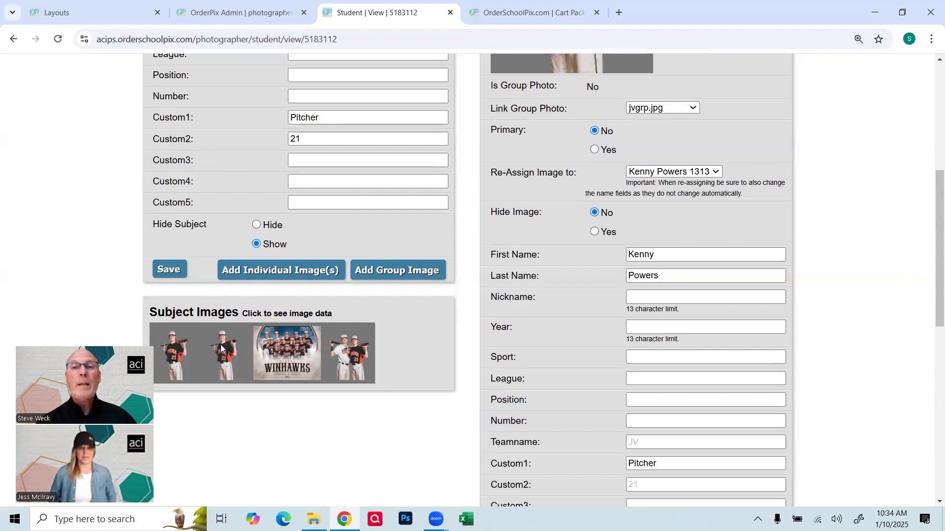
{"action": "scroll", "coordinate": [571, 254], "scroll_direction": "up", "scroll_amount": 3}
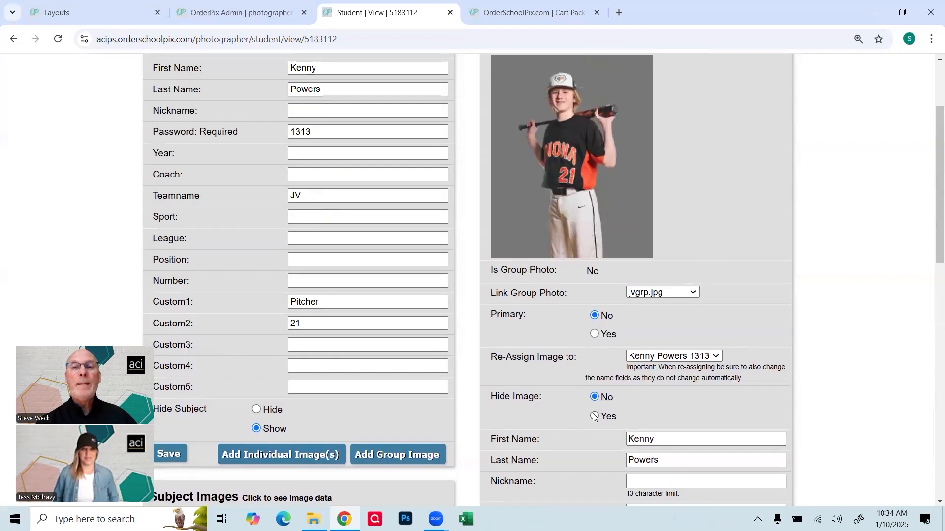
{"action": "scroll", "coordinate": [591, 394], "scroll_direction": "down", "scroll_amount": 2}
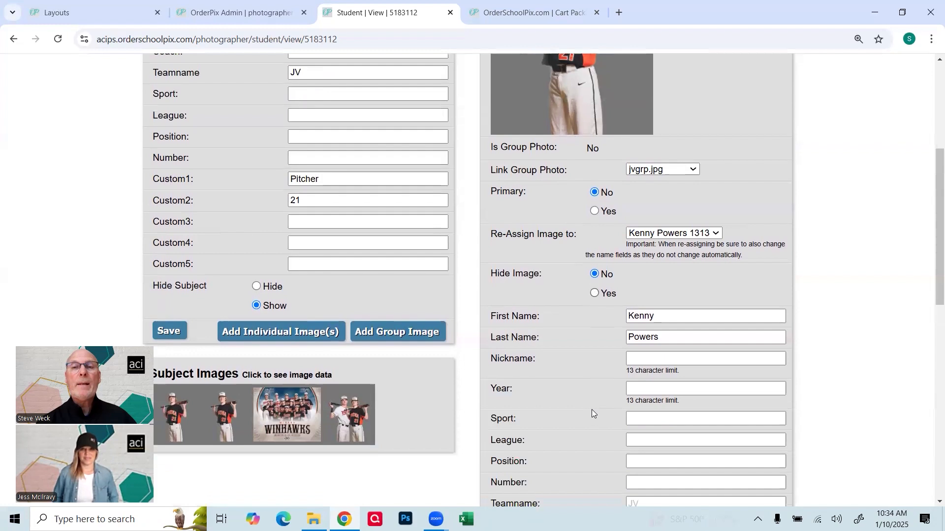
- Open the image data of the two-player buddy photo and examine its First Name field and image details
{"action": "left_click", "coordinate": [354, 403]}
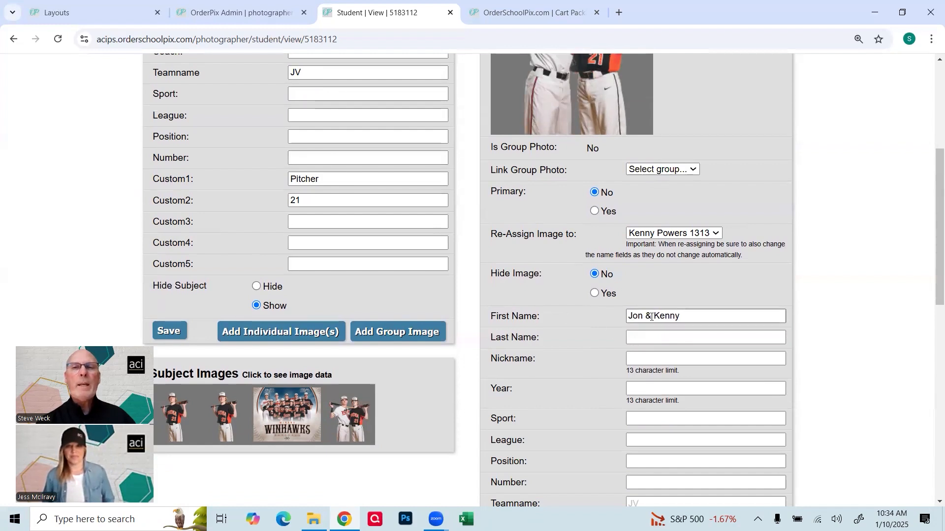
{"action": "left_click", "coordinate": [681, 316]}
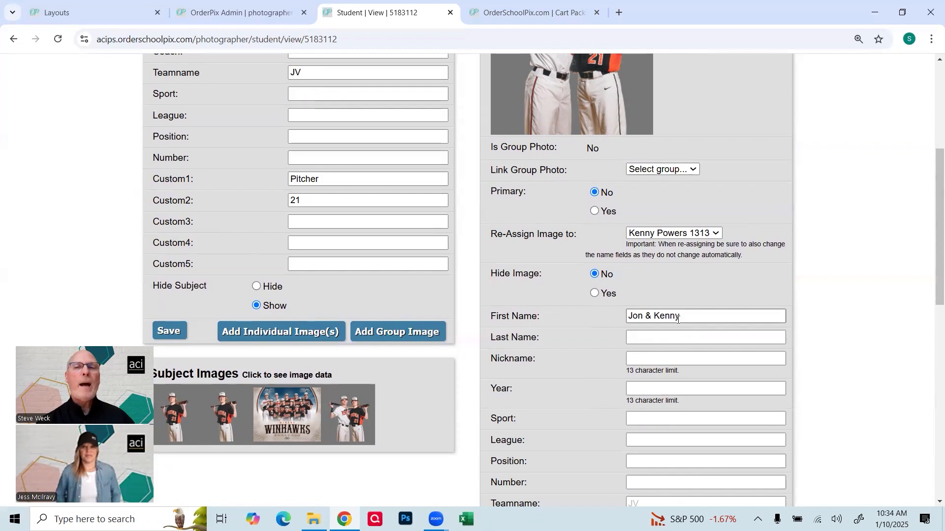
{"action": "left_click_drag", "start_coordinate": [683, 318], "coordinate": [617, 317]}
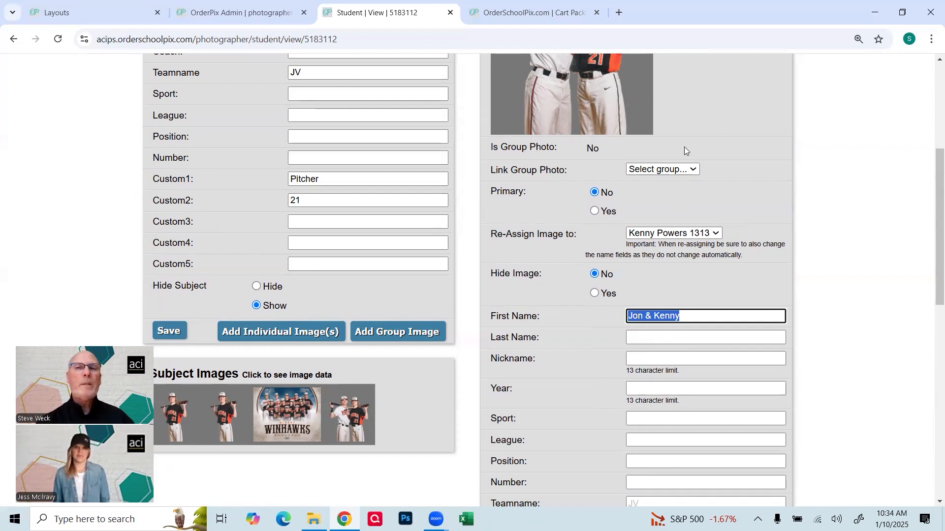
{"action": "scroll", "coordinate": [684, 147], "scroll_direction": "up", "scroll_amount": 2}
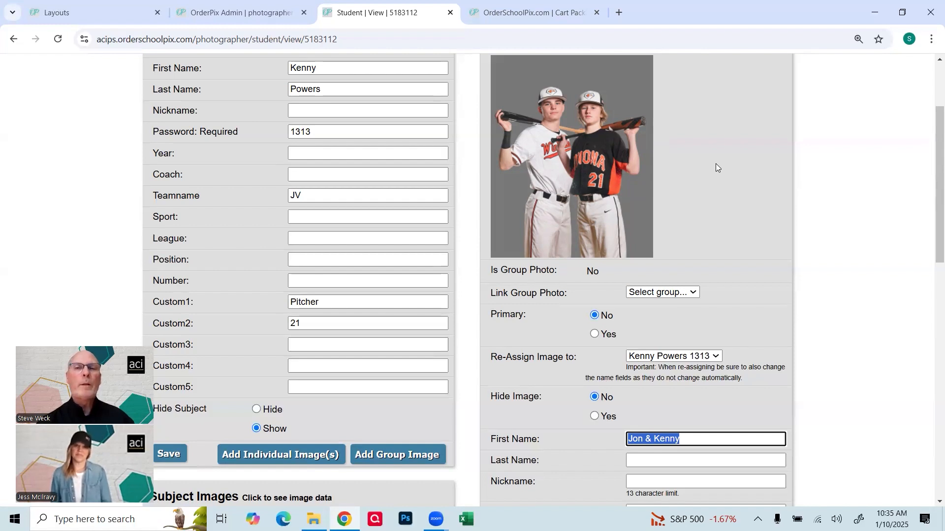
{"action": "scroll", "coordinate": [716, 163], "scroll_direction": "up", "scroll_amount": 2}
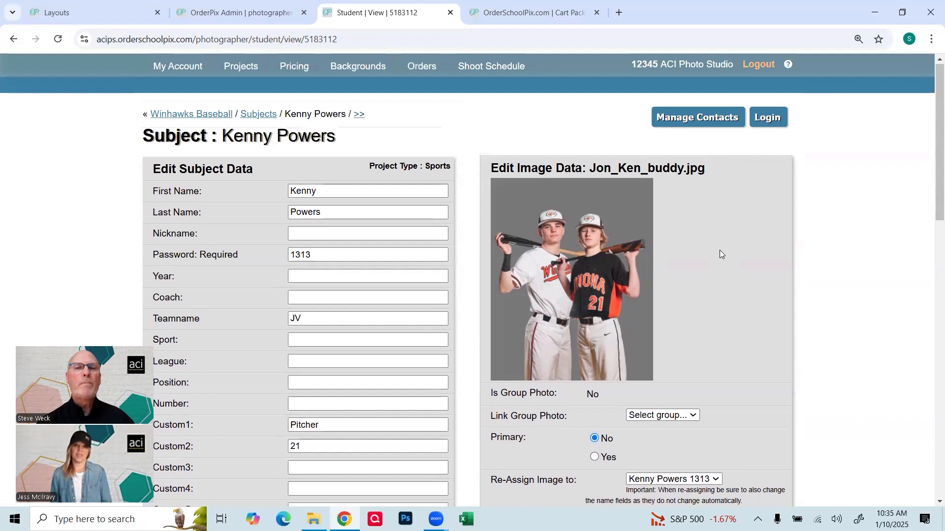
{"action": "scroll", "coordinate": [719, 250], "scroll_direction": "down", "scroll_amount": 3}
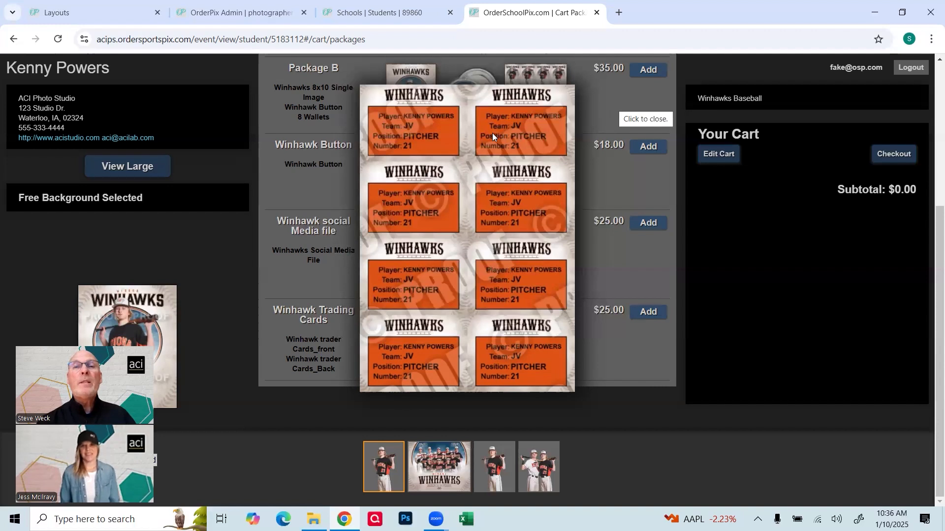
- Close the enlarged card preview, add the Winhawk Trading Cards to the cart and open their personalization form
{"action": "left_click", "coordinate": [624, 98]}
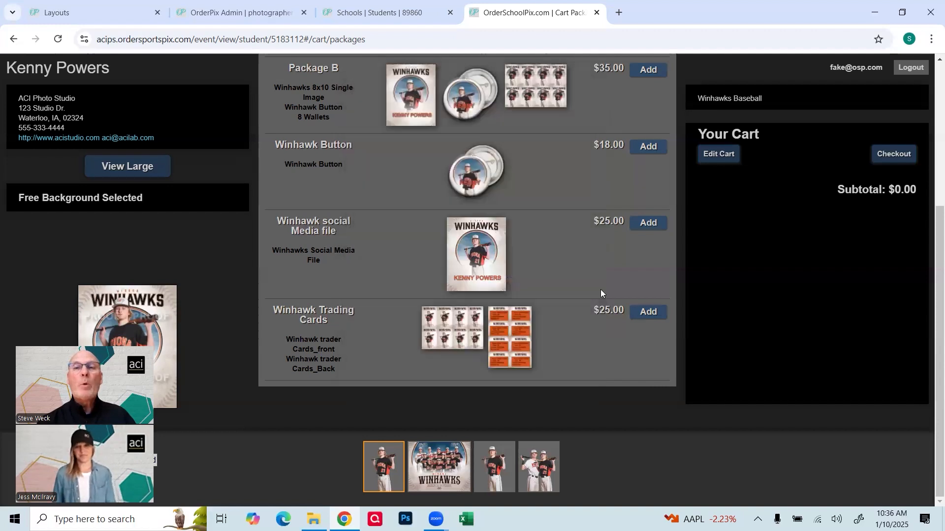
{"action": "left_click", "coordinate": [648, 313]}
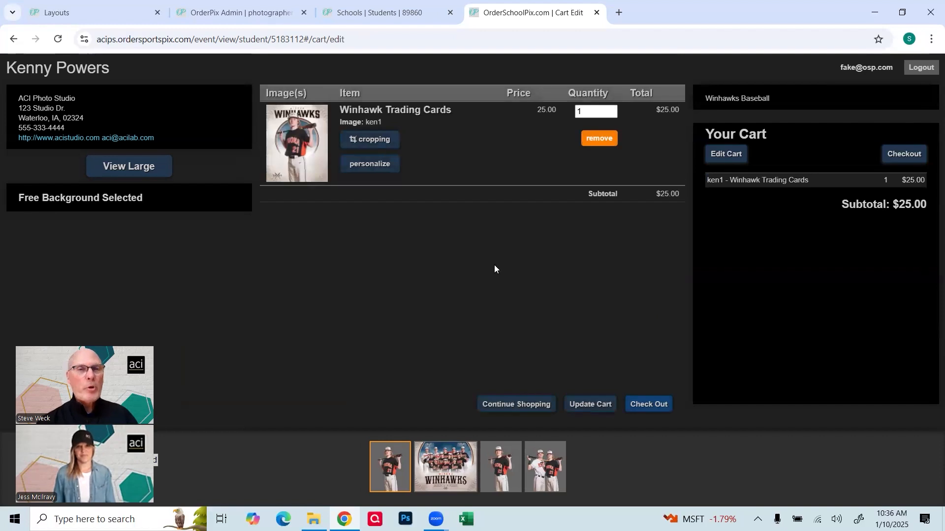
{"action": "left_click", "coordinate": [359, 166]}
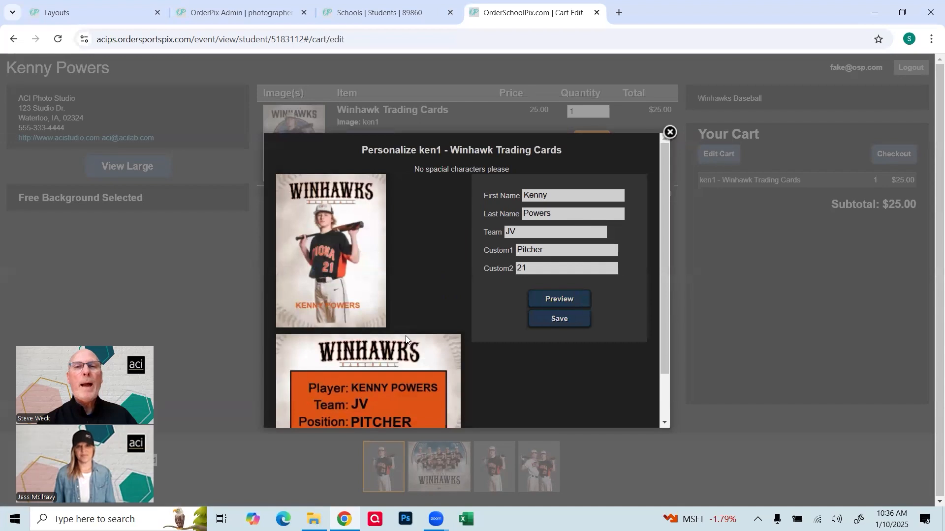
{"action": "scroll", "coordinate": [417, 289], "scroll_direction": "down", "scroll_amount": 2}
{"action": "scroll", "coordinate": [443, 276], "scroll_direction": "up", "scroll_amount": 2}
- Personalize the trading cards with a shortened first name, Team V and Custom2 8
{"action": "left_click", "coordinate": [515, 200]}
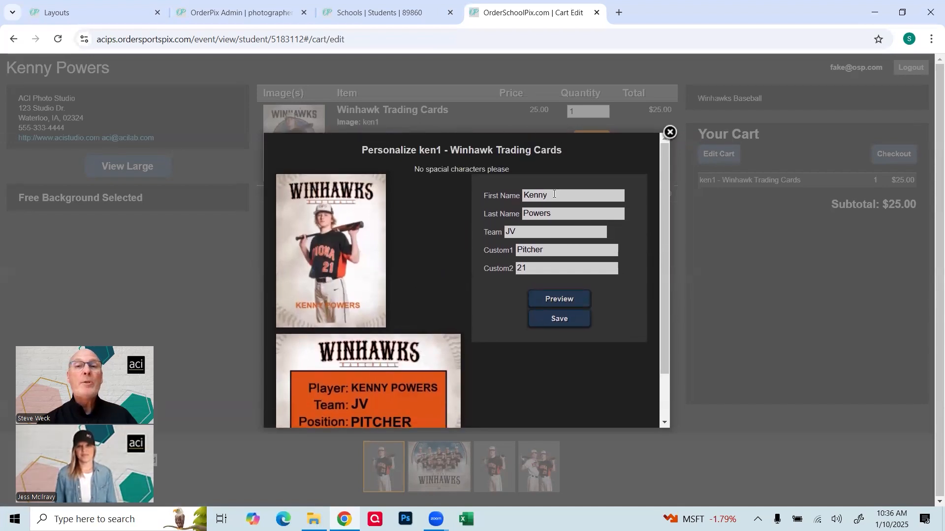
{"action": "key", "text": "BackSpace"}
{"action": "type", "text": "Ken"}
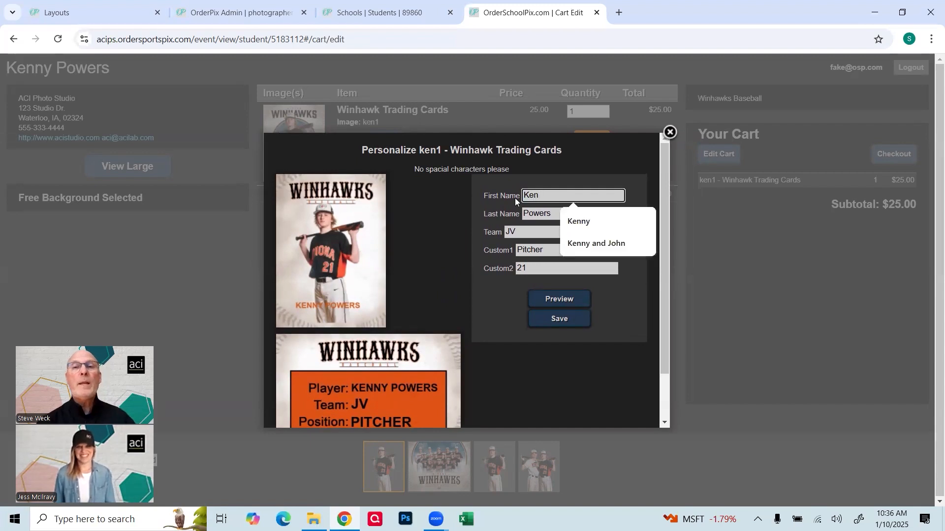
{"action": "left_click", "coordinate": [436, 226]}
{"action": "left_click", "coordinate": [522, 228]}
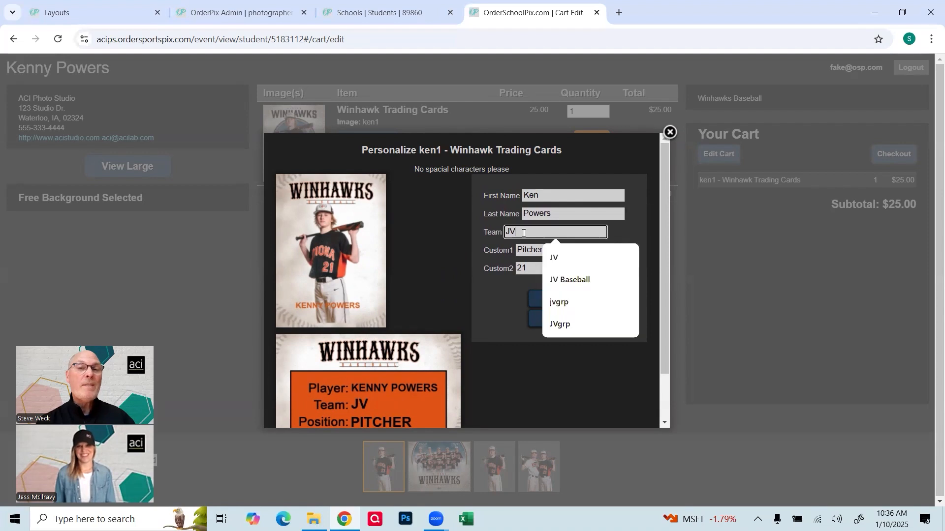
{"action": "type", "text": "V"}
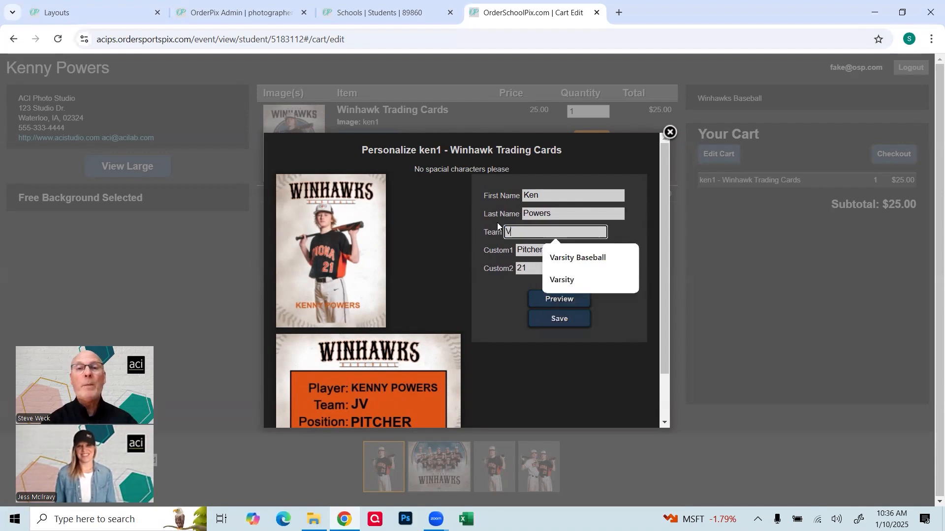
{"action": "left_click", "coordinate": [435, 228]}
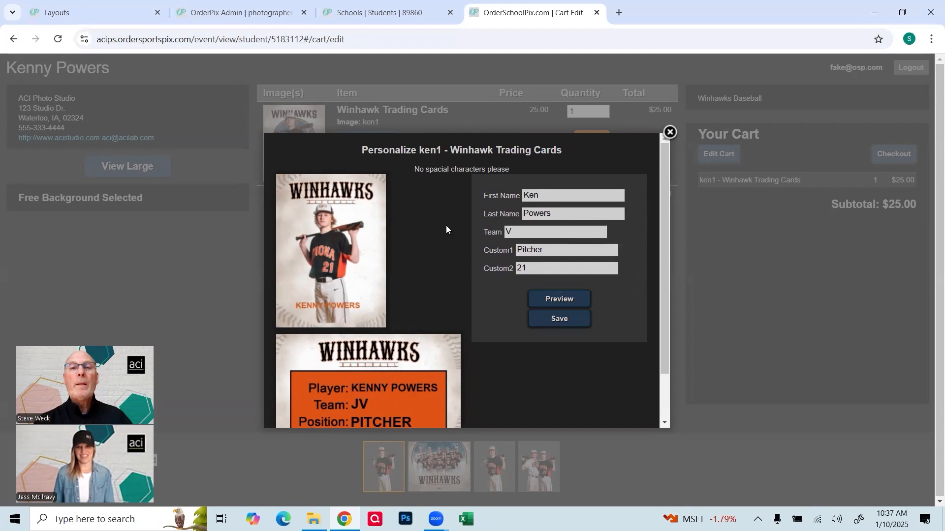
{"action": "left_click", "coordinate": [555, 254]}
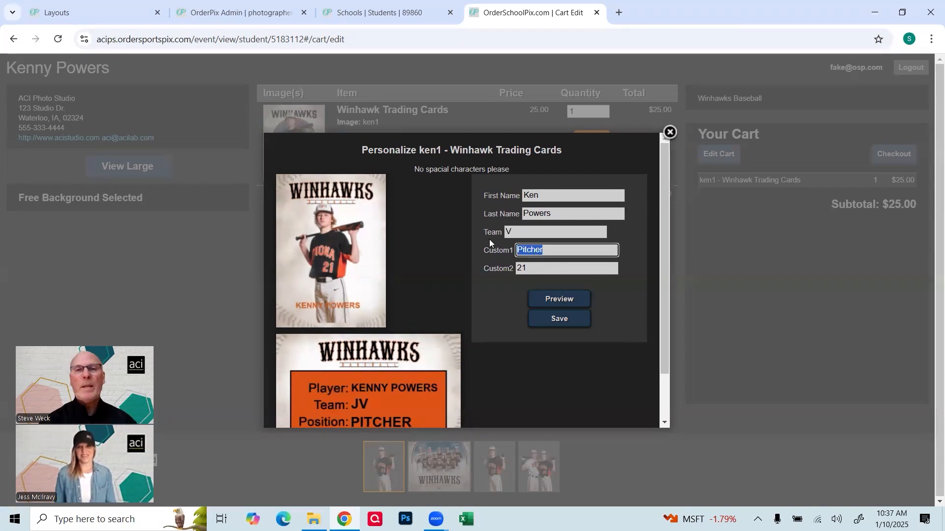
{"action": "key", "text": "Tab"}
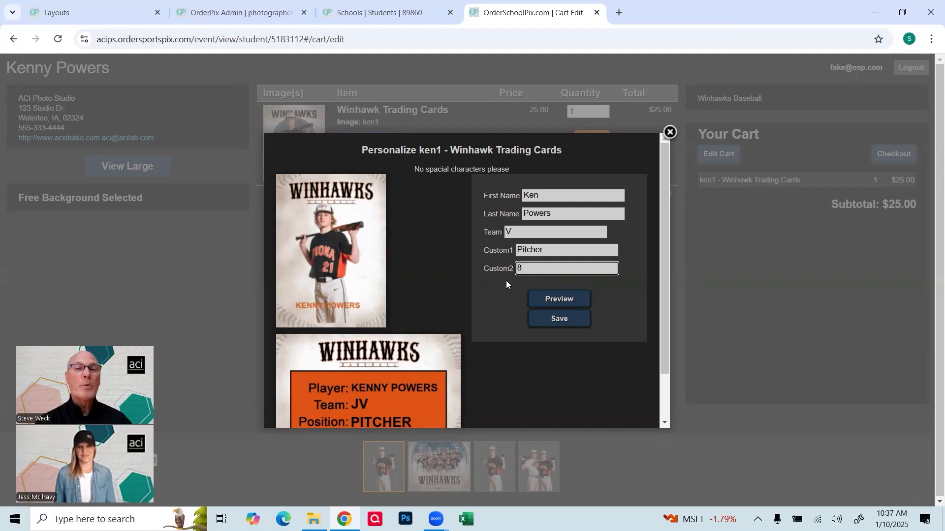
{"action": "type", "text": "8"}
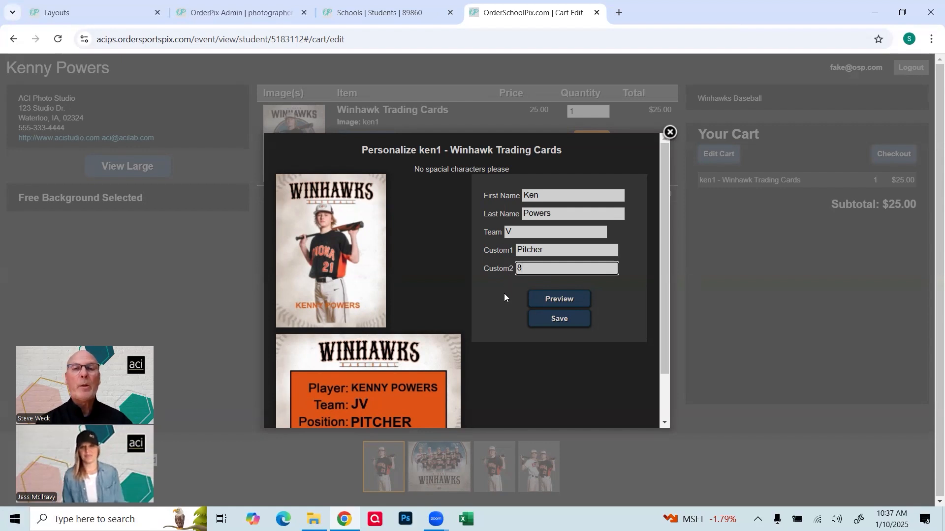
- Preview the front and back of the personalized trading cards and save the personalization
{"action": "left_click", "coordinate": [547, 301]}
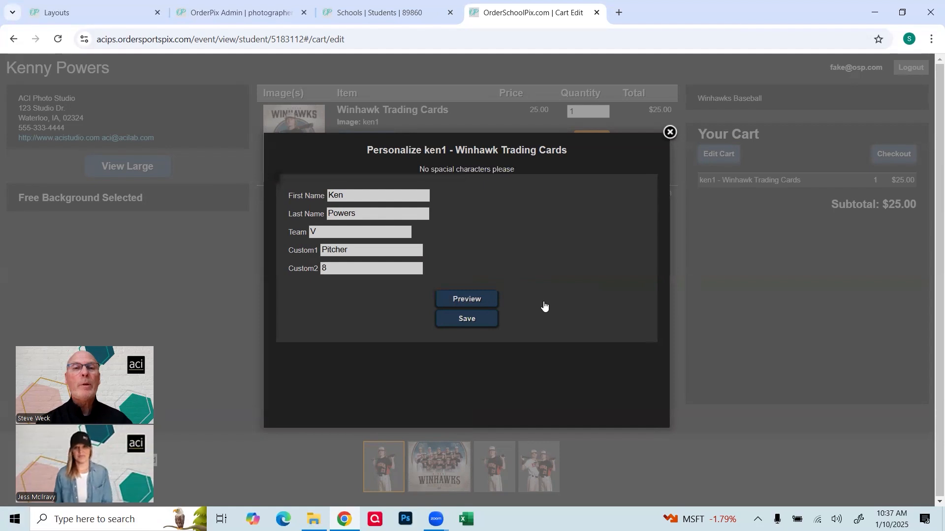
{"action": "scroll", "coordinate": [536, 342], "scroll_direction": "down", "scroll_amount": 1}
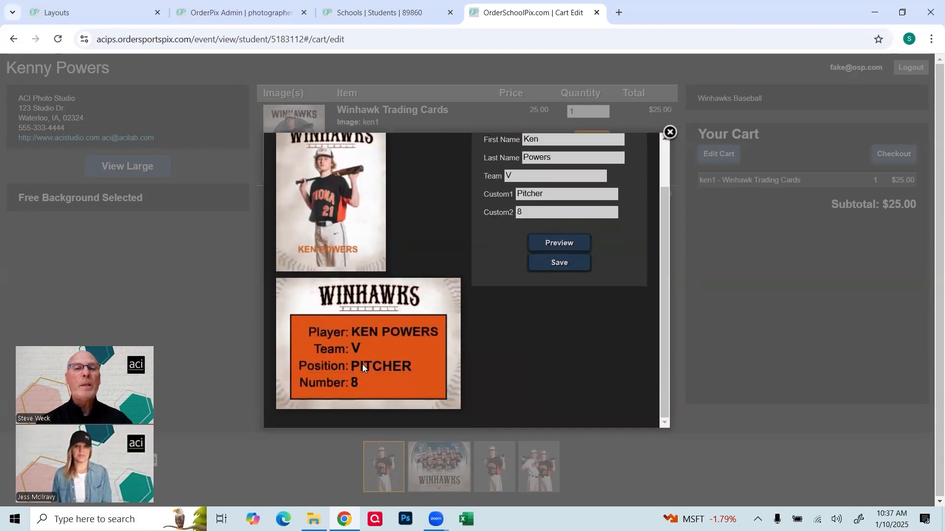
{"action": "left_click", "coordinate": [556, 269]}
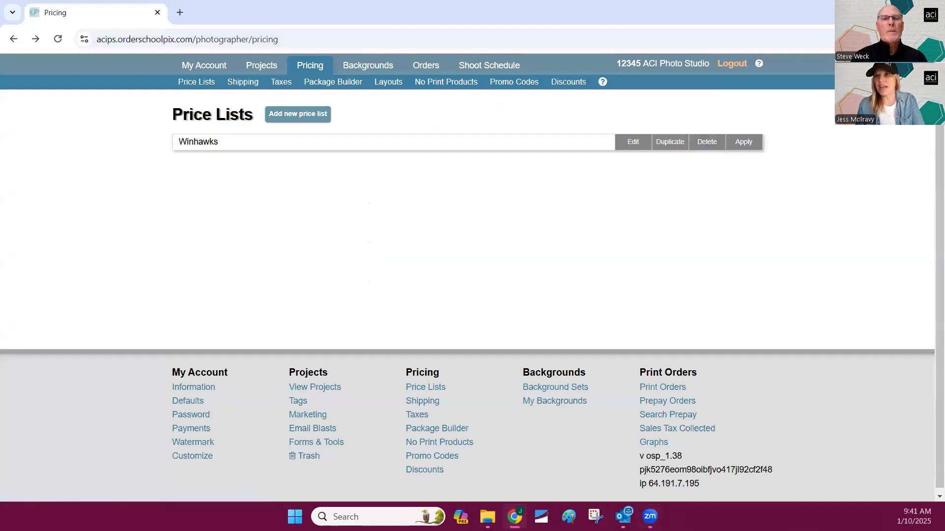
- Show the sample graphics and subject image in the SINGLE IMAGE DEMO folder and return to the price lists
{"action": "key", "text": "alt+Tab"}
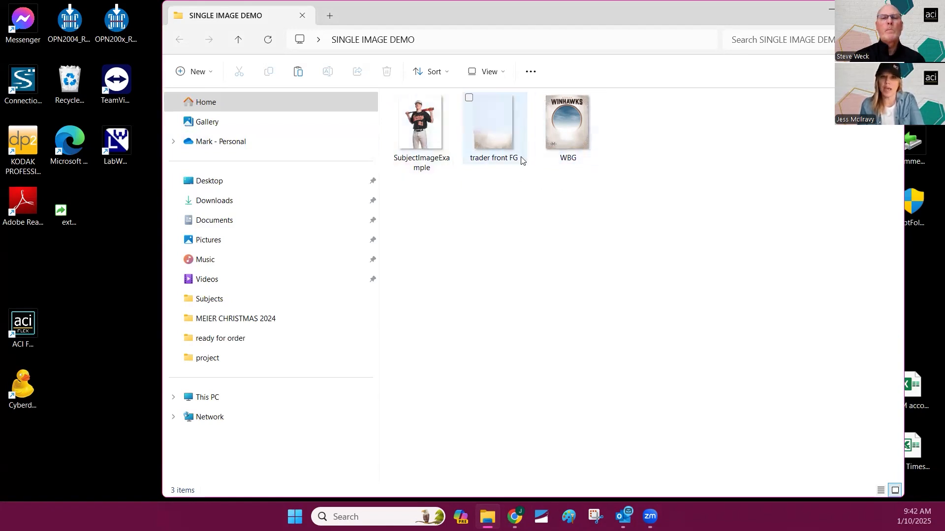
{"action": "left_click", "coordinate": [497, 455]}
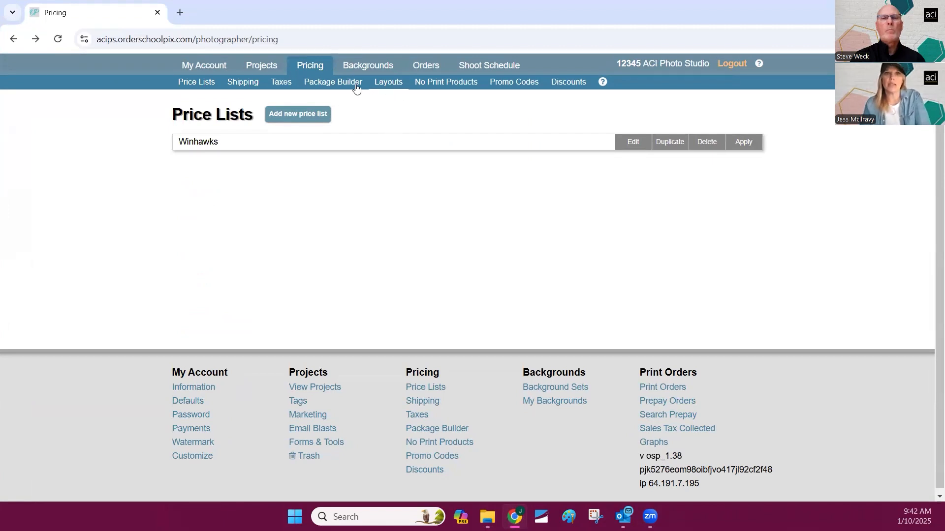
- Start a new layout in the Layouts list and enter DEMO 8x10 as its layout name
{"action": "left_click", "coordinate": [388, 85]}
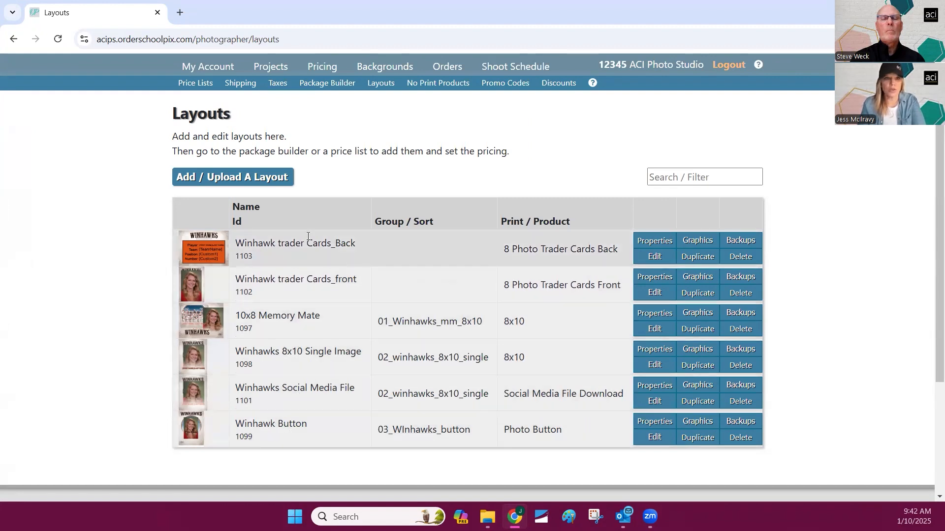
{"action": "left_click", "coordinate": [233, 179]}
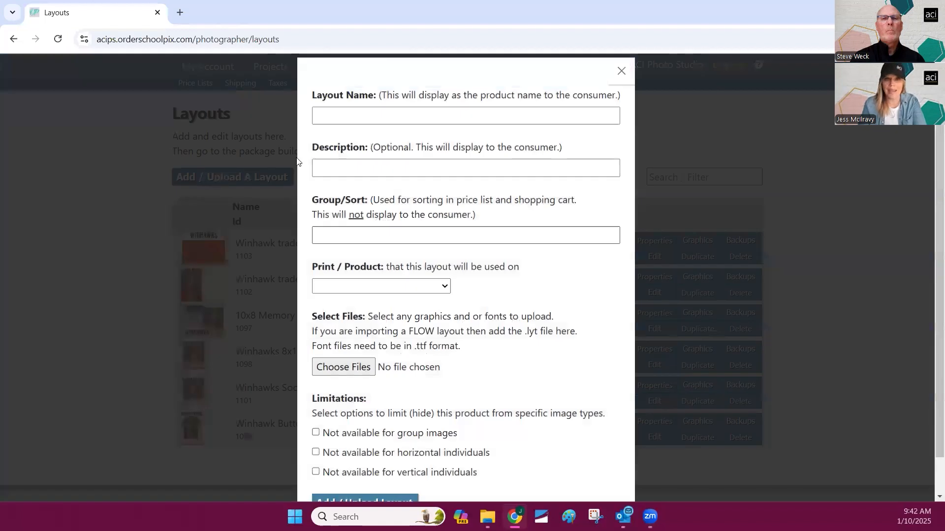
{"action": "left_click", "coordinate": [352, 116]}
{"action": "type", "text": "D"}
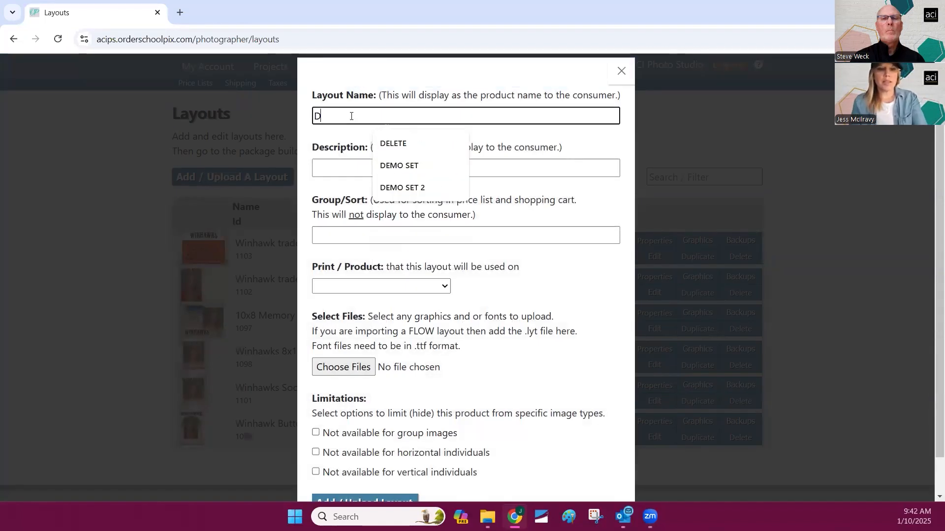
{"action": "type", "text": "EMO 8x10"}
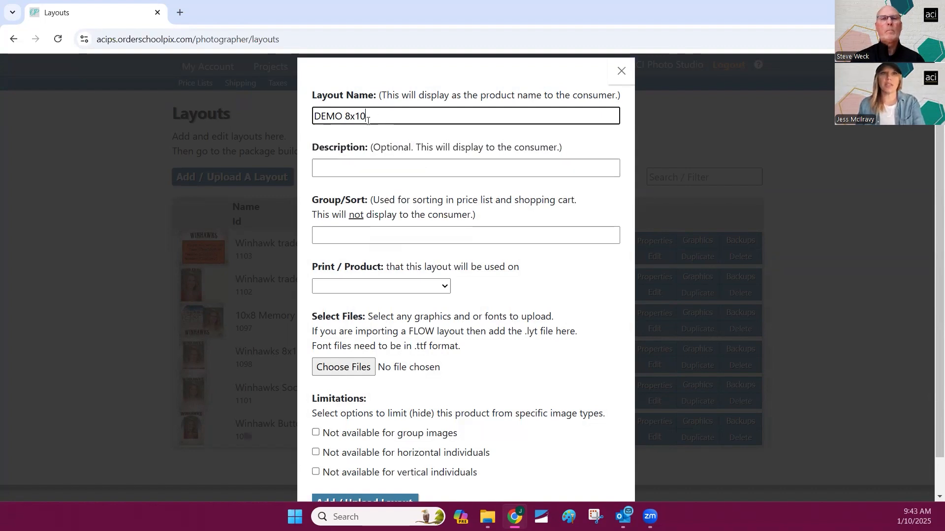
- Give the new layout the description DEMO 8x10 with Graphic and the group/sort value 01Demo
{"action": "left_click_drag", "start_coordinate": [363, 112], "coordinate": [301, 107]}
{"action": "key", "text": "ctrl+c"}
{"action": "left_click", "coordinate": [396, 168]}
{"action": "key", "text": "ctrl+v"}
{"action": "type", "text": "with Grap"}
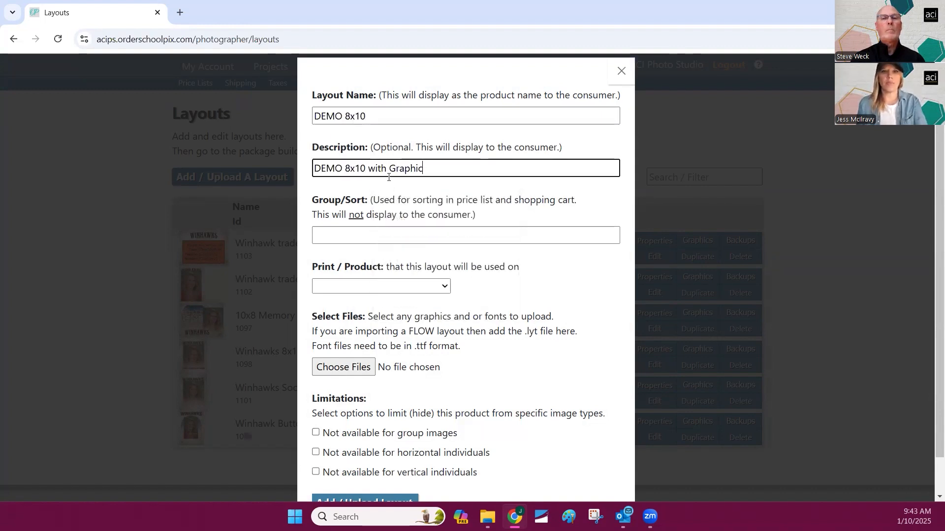
{"action": "left_click", "coordinate": [333, 229]}
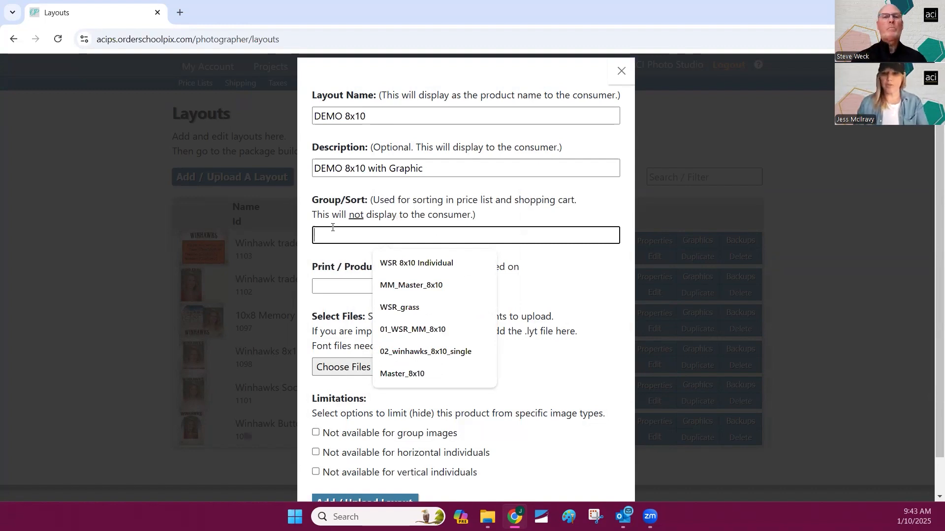
{"action": "type", "text": "01Demo"}
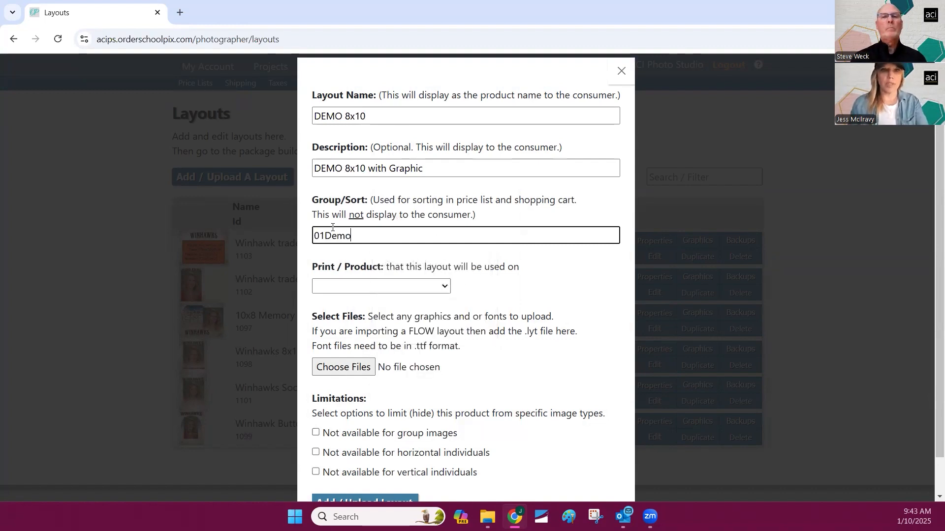
- Choose 8x10 as the layout's print product and add the layout without any files or limitations
{"action": "right_click", "coordinate": [423, 287]}
{"action": "left_click", "coordinate": [414, 294]}
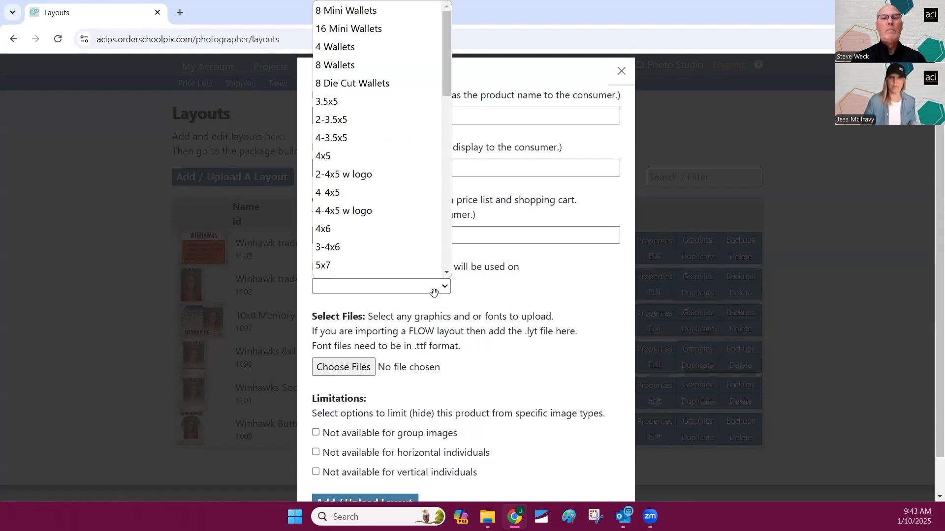
{"action": "scroll", "coordinate": [407, 263], "scroll_direction": "down", "scroll_amount": 5}
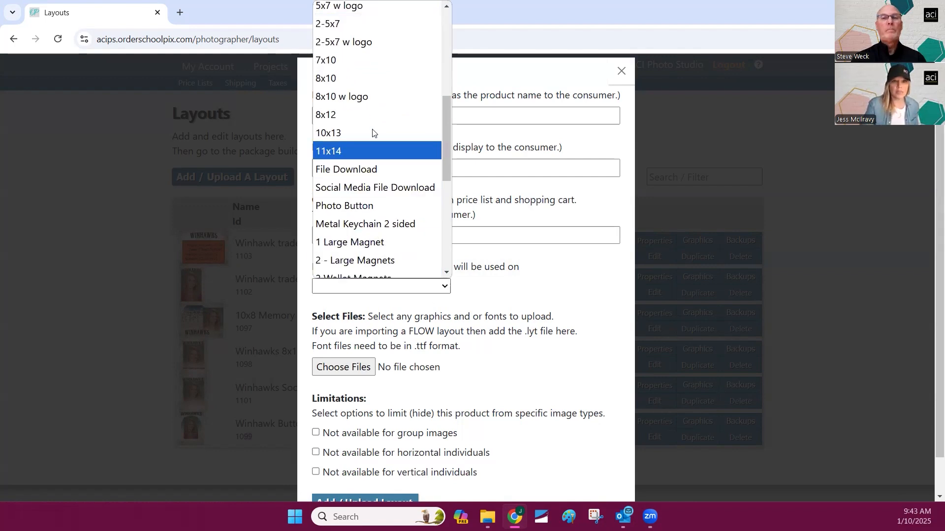
{"action": "left_click", "coordinate": [347, 78]}
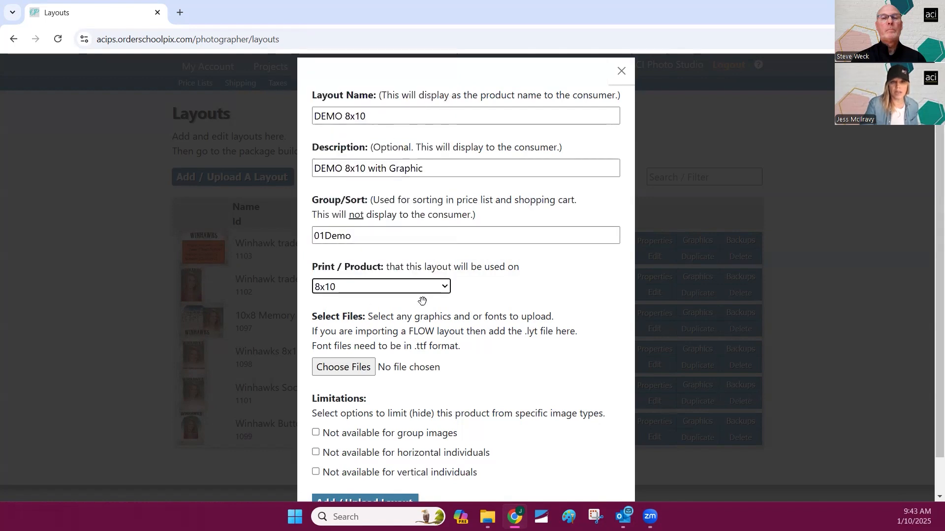
{"action": "scroll", "coordinate": [449, 379], "scroll_direction": "down", "scroll_amount": 1}
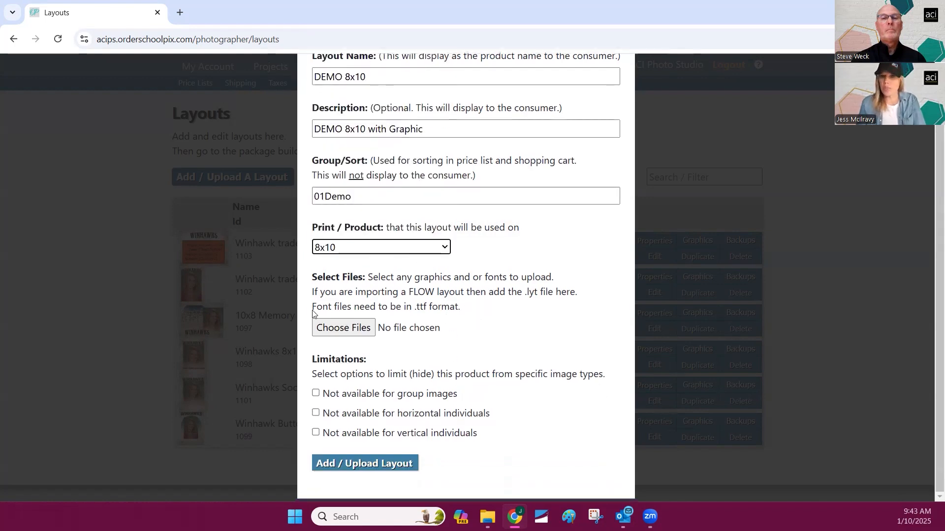
{"action": "left_click_drag", "start_coordinate": [407, 294], "coordinate": [467, 295]}
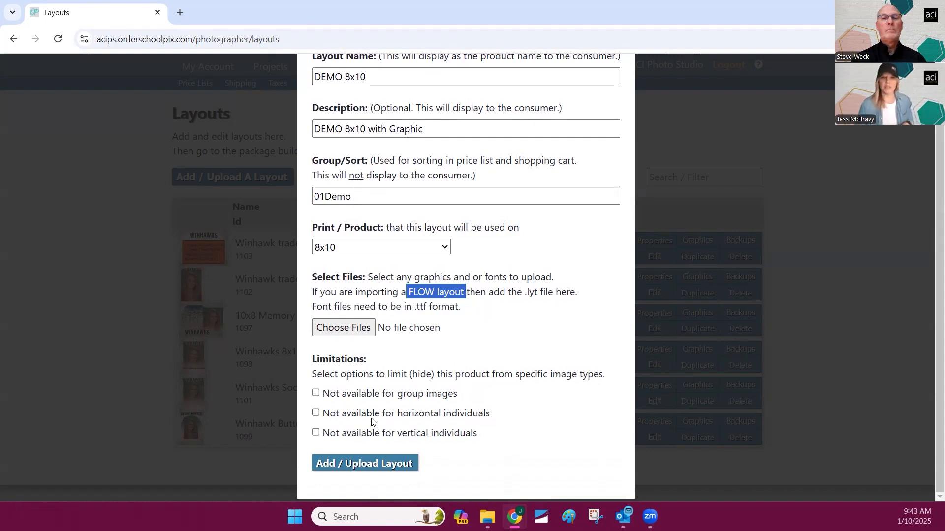
{"action": "left_click", "coordinate": [377, 463]}
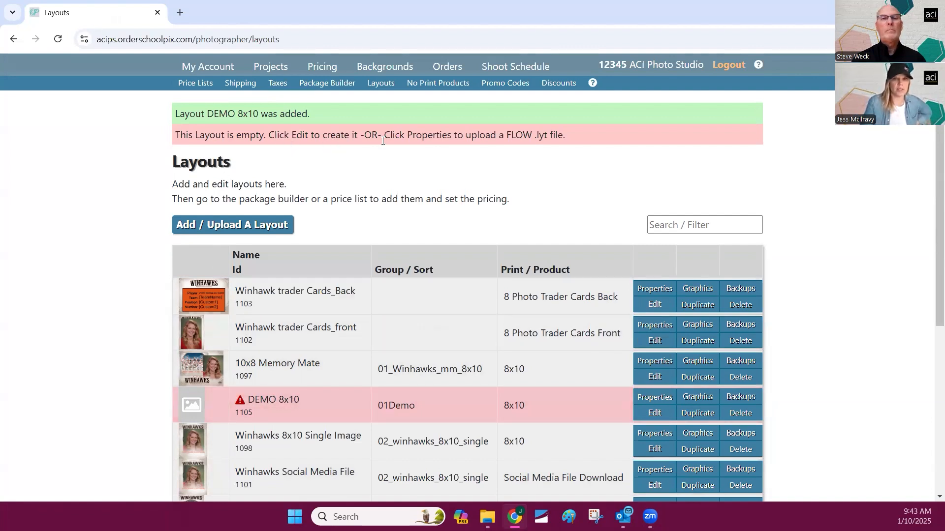
- Upload SubjectImageExample, trader front FG and WBG from the SINGLE IMAGE DEMO folder as graphics for the DEMO 8x10 layout
{"action": "scroll", "coordinate": [591, 374], "scroll_direction": "down", "scroll_amount": 1}
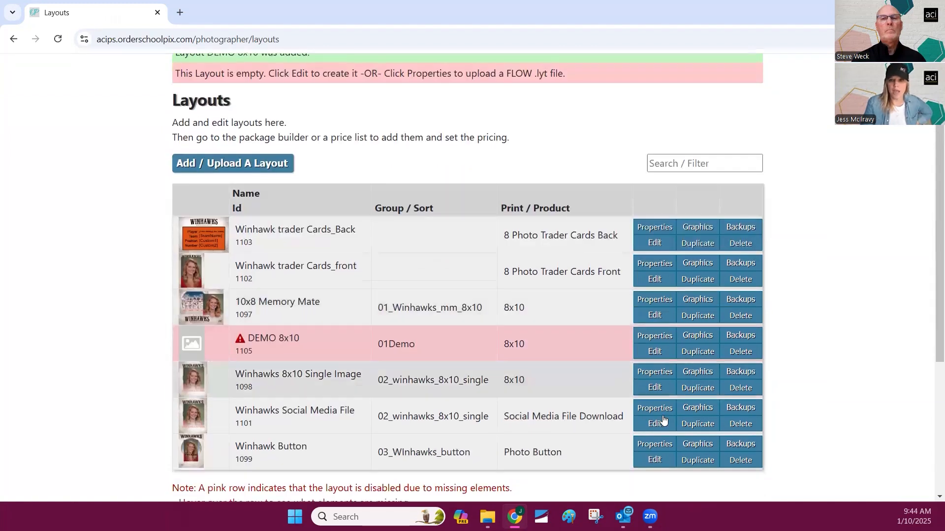
{"action": "left_click", "coordinate": [695, 337]}
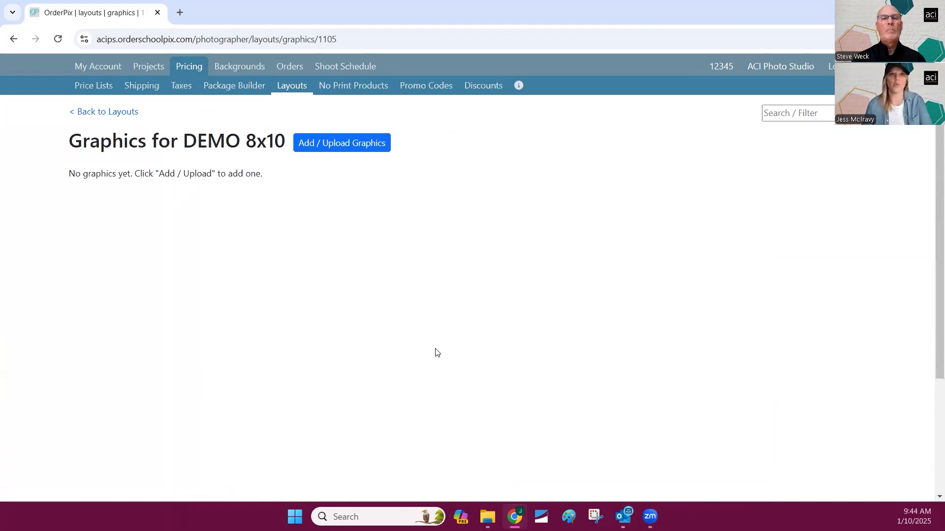
{"action": "left_click", "coordinate": [341, 147]}
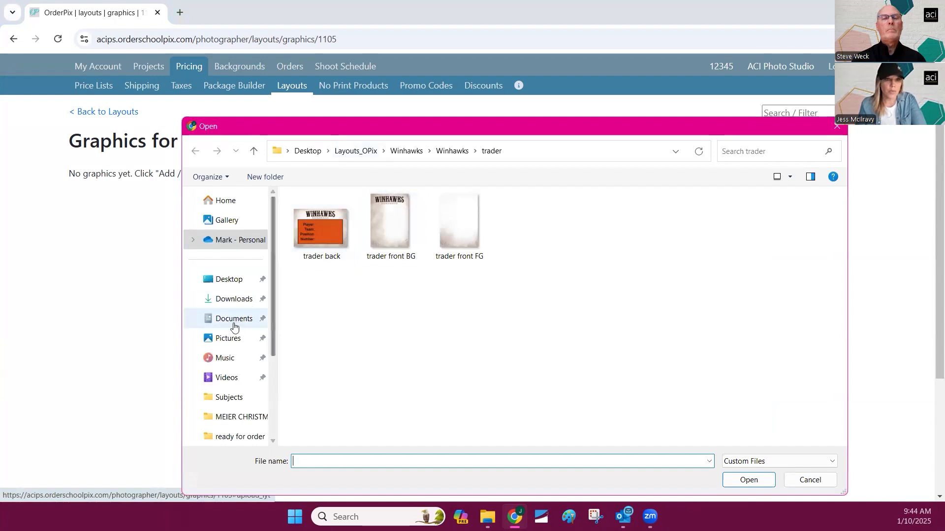
{"action": "left_click", "coordinate": [223, 284]}
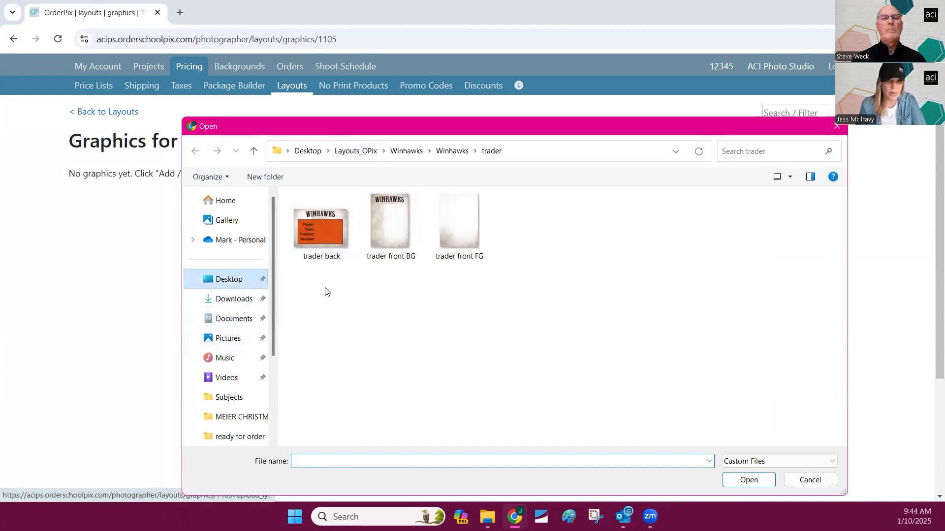
{"action": "double_click", "coordinate": [329, 338]}
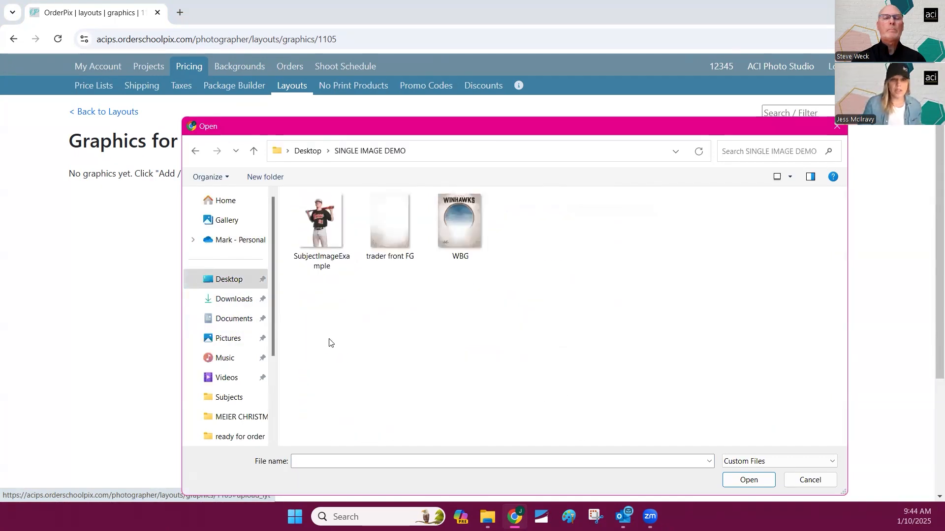
{"action": "left_click", "coordinate": [326, 234]}
{"action": "left_click", "coordinate": [472, 235], "text": "shift"}
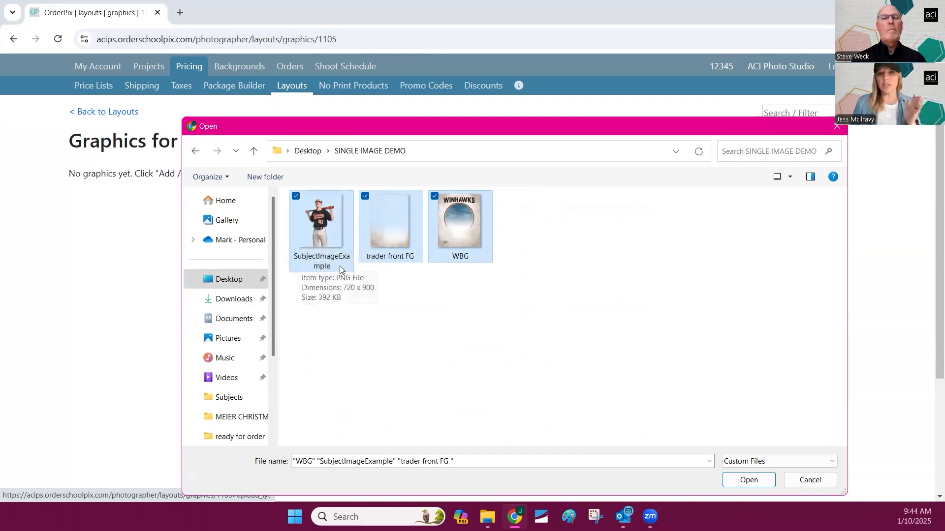
{"action": "left_click", "coordinate": [749, 480]}
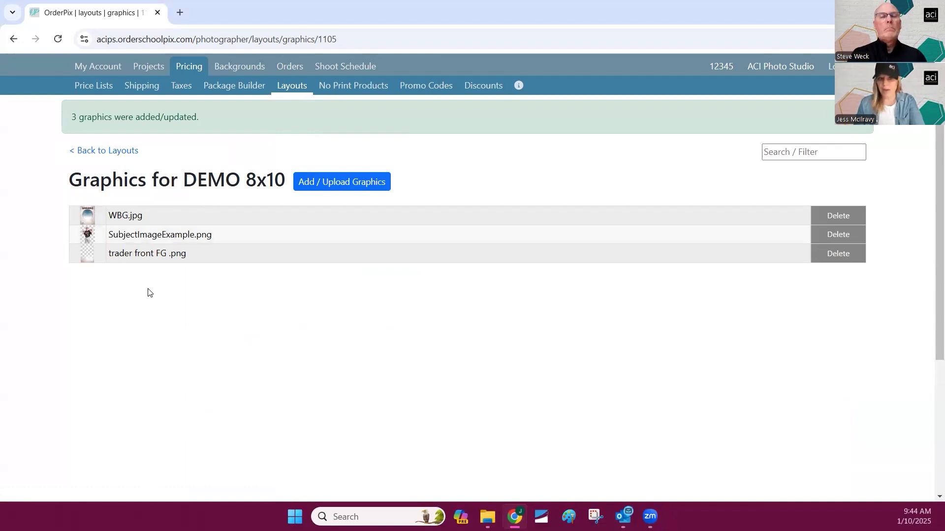
- Return to the Layouts list and open the DEMO 8x10 layout for editing
{"action": "left_click", "coordinate": [114, 152]}
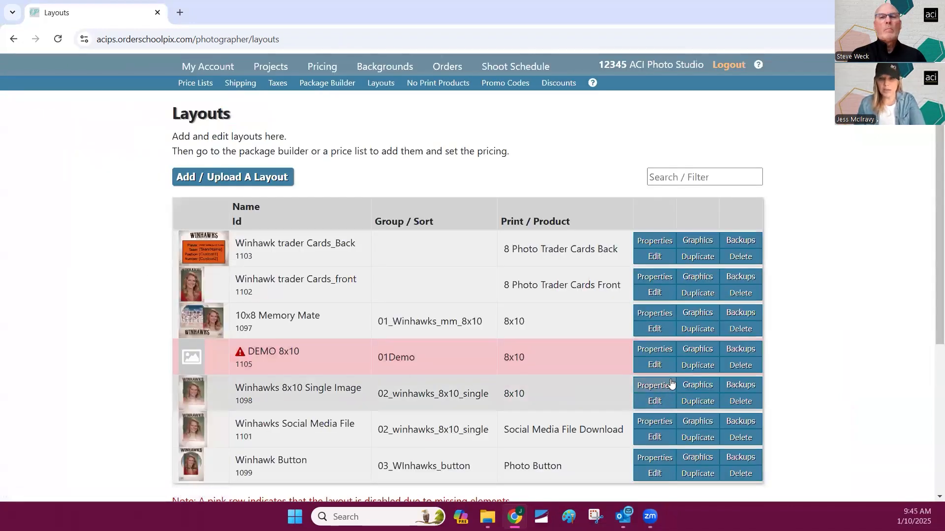
{"action": "left_click", "coordinate": [655, 367]}
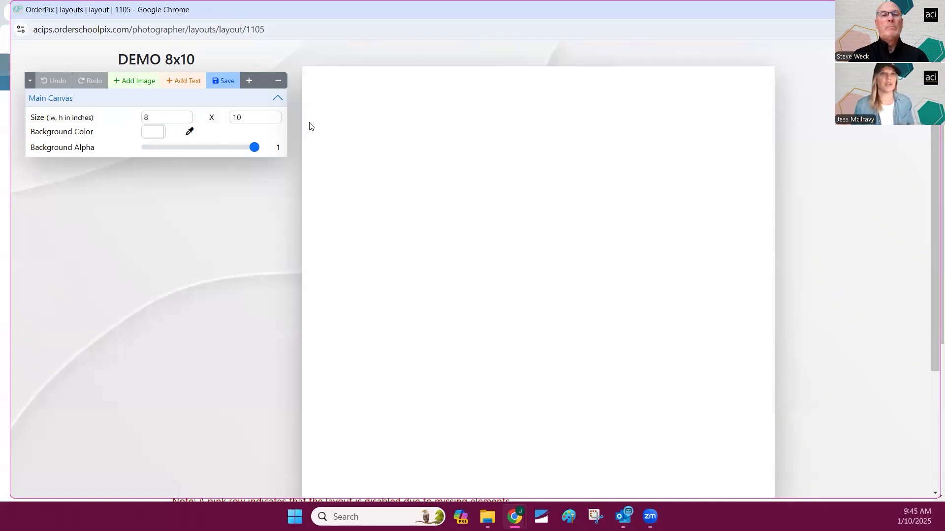
- Try zooming the blank canvas in and out, leaving it smaller than the initial view
{"action": "left_click", "coordinate": [250, 84]}
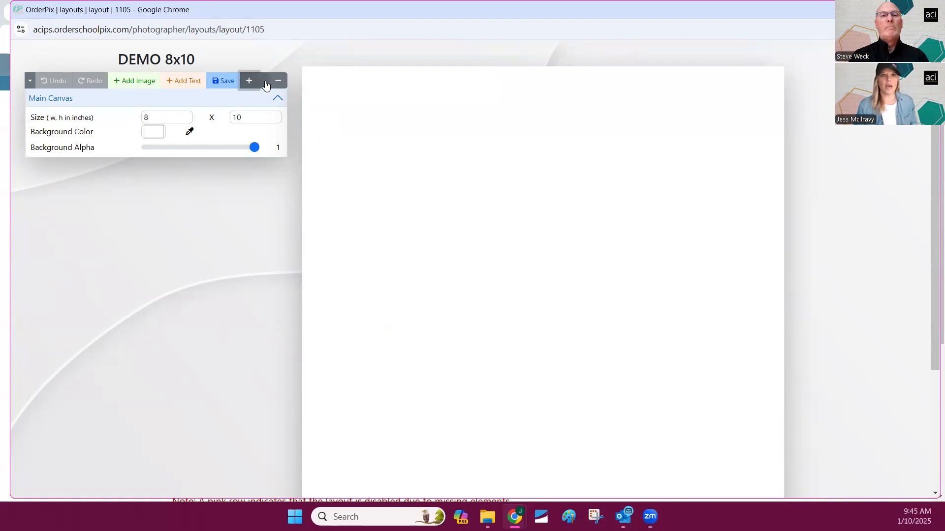
{"action": "left_click", "coordinate": [278, 82]}
{"action": "left_click", "coordinate": [278, 81]}
{"action": "left_click", "coordinate": [278, 82]}
{"action": "left_click", "coordinate": [278, 81]}
{"action": "left_click", "coordinate": [278, 81]}
{"action": "left_click", "coordinate": [278, 82]}
{"action": "left_click", "coordinate": [253, 80]}
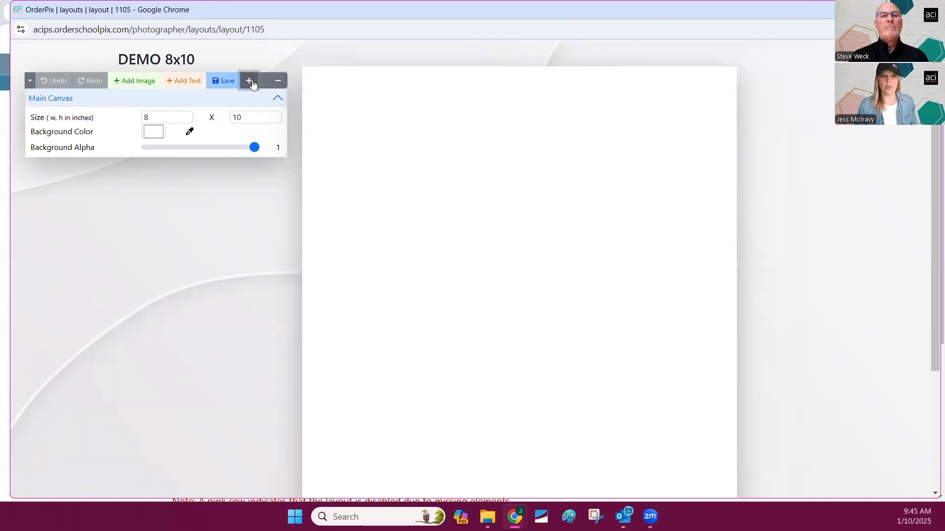
{"action": "left_click", "coordinate": [276, 81]}
{"action": "left_click", "coordinate": [276, 81]}
{"action": "left_click", "coordinate": [276, 81]}
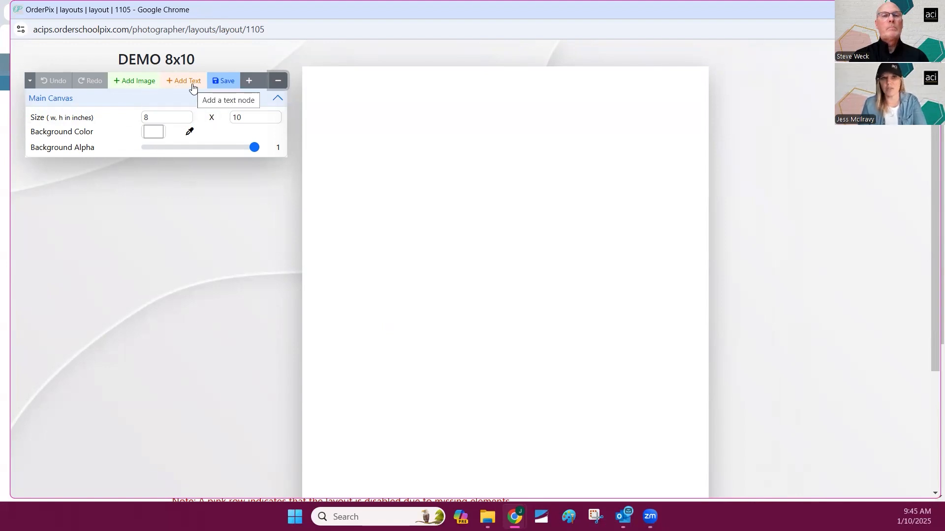
- Add an image node covering the full canvas, with location 0, 0 and size 8 x 10
{"action": "left_click", "coordinate": [137, 82]}
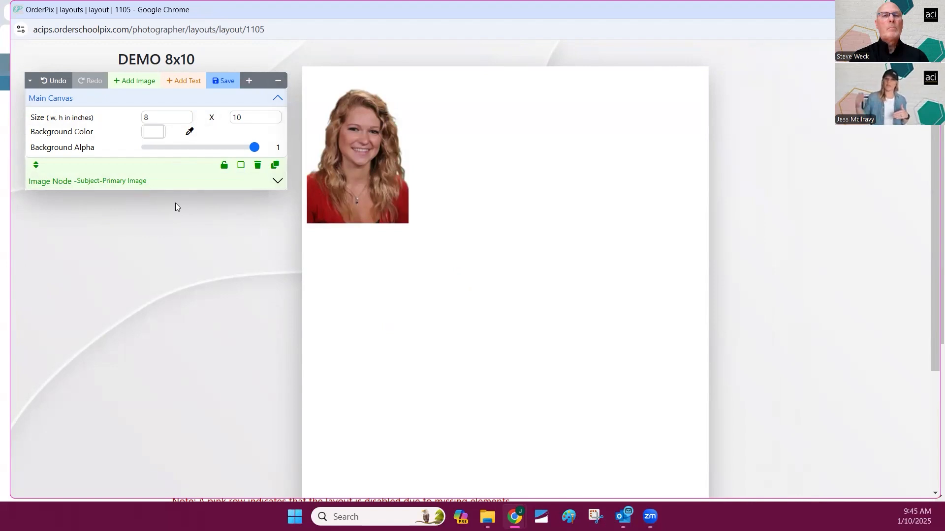
{"action": "left_click", "coordinate": [278, 181]}
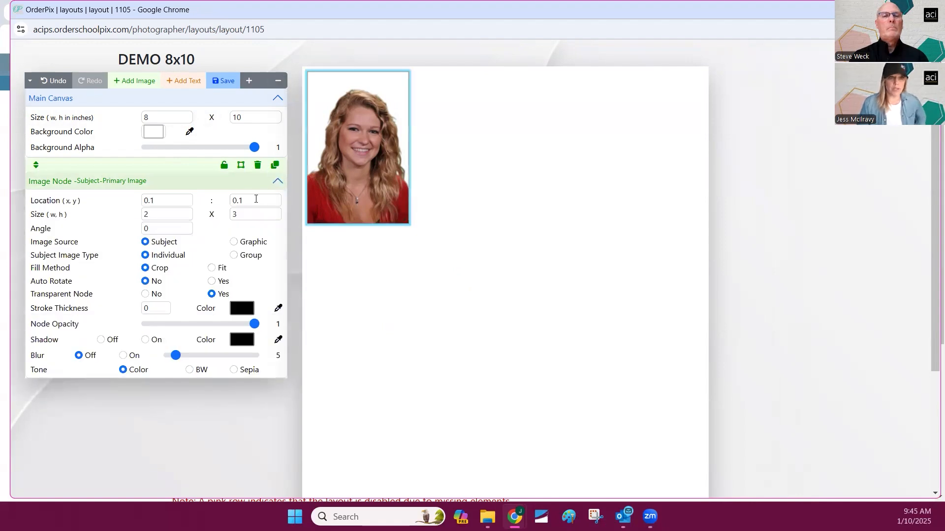
{"action": "left_click", "coordinate": [157, 203]}
{"action": "type", "text": "0"}
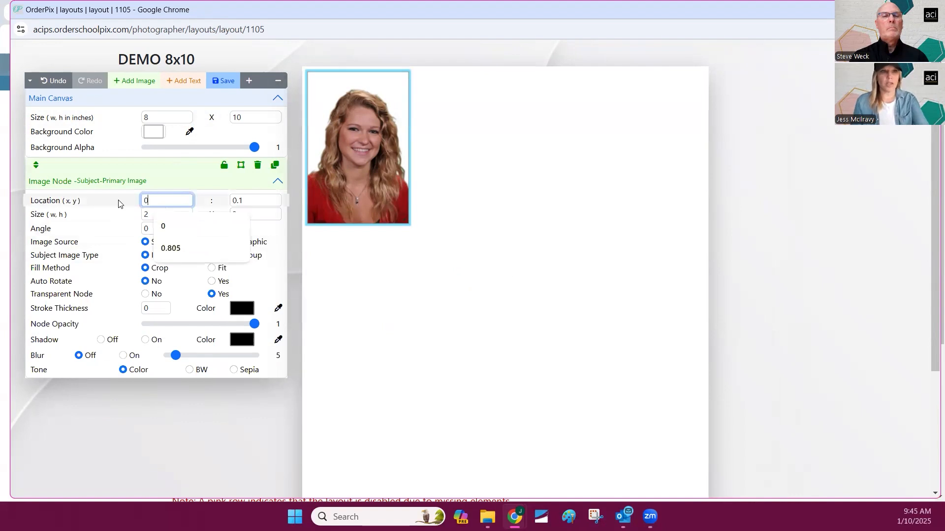
{"action": "key", "text": "Tab"}
{"action": "type", "text": "0"}
{"action": "key", "text": "Tab"}
{"action": "type", "text": "8"}
{"action": "key", "text": "Tab"}
{"action": "type", "text": "10"}
{"action": "key", "text": "Tab"}
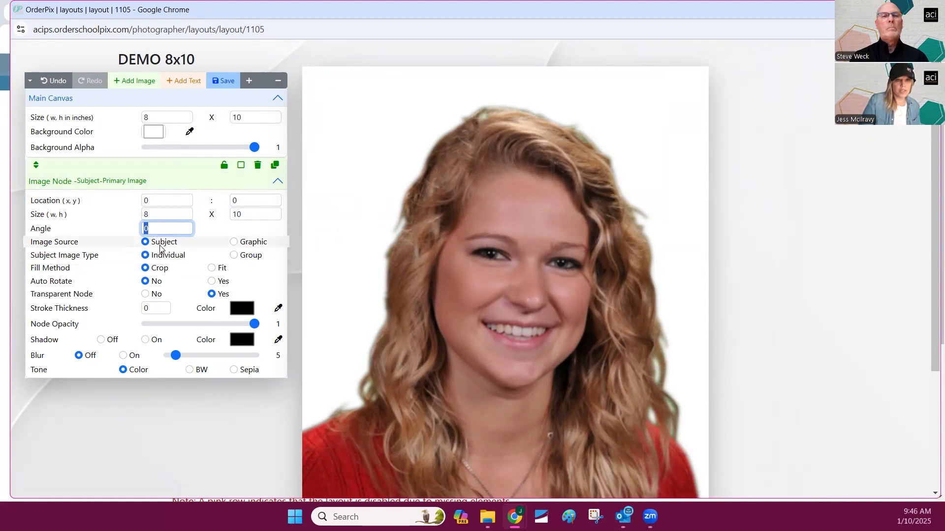
- Change the image node's source to Graphic and assign WBG.jpg as its graphic file
{"action": "mouse_move", "coordinate": [175, 250]}
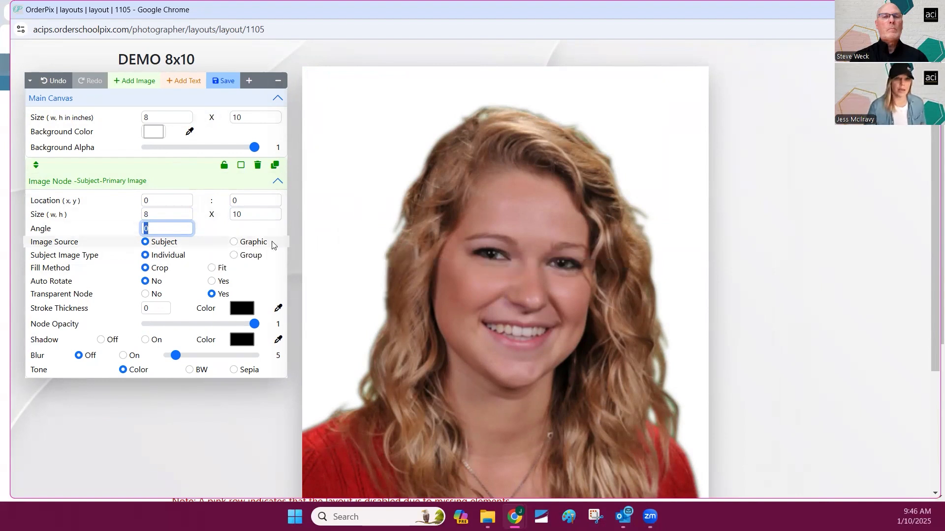
{"action": "left_click", "coordinate": [253, 244]}
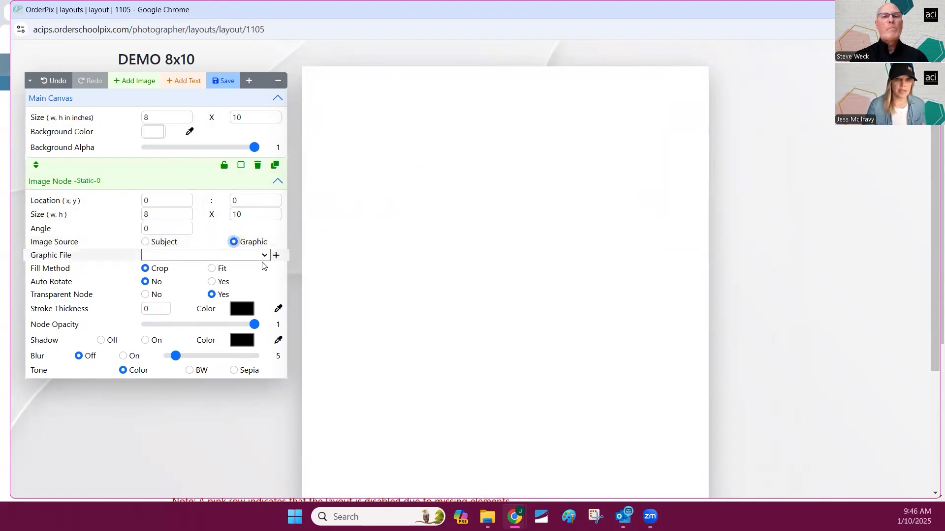
{"action": "left_click", "coordinate": [262, 256]}
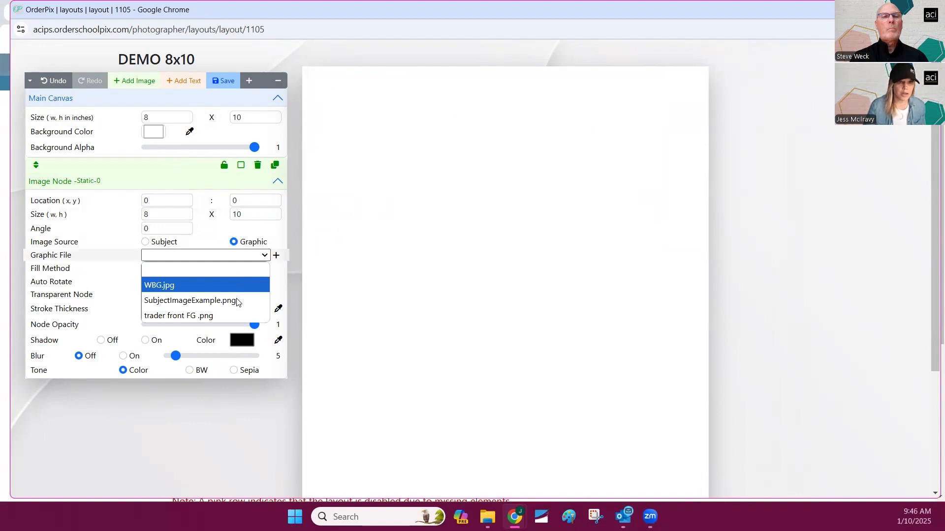
{"action": "left_click", "coordinate": [170, 285]}
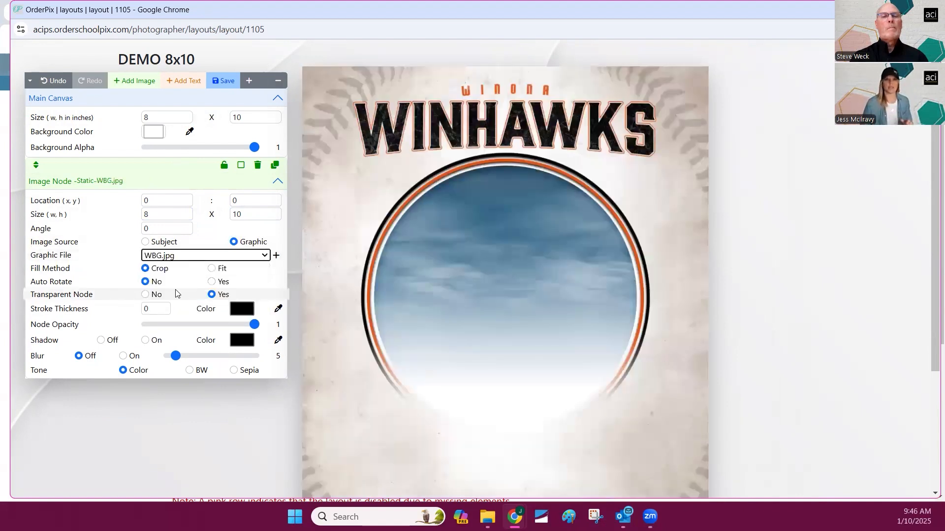
{"action": "left_click", "coordinate": [277, 83]}
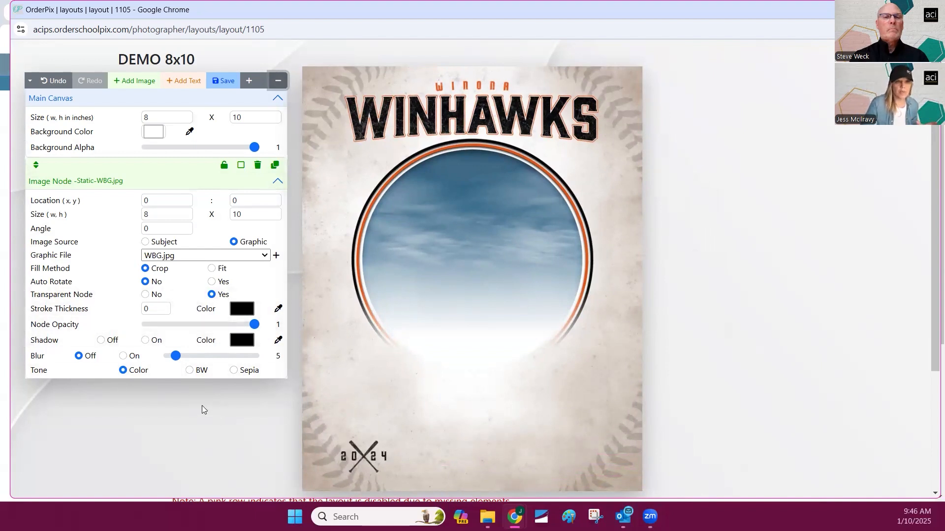
- Shift the WBG.jpg background node slightly on the canvas and set its location back to 0, 0
{"action": "left_click", "coordinate": [240, 170]}
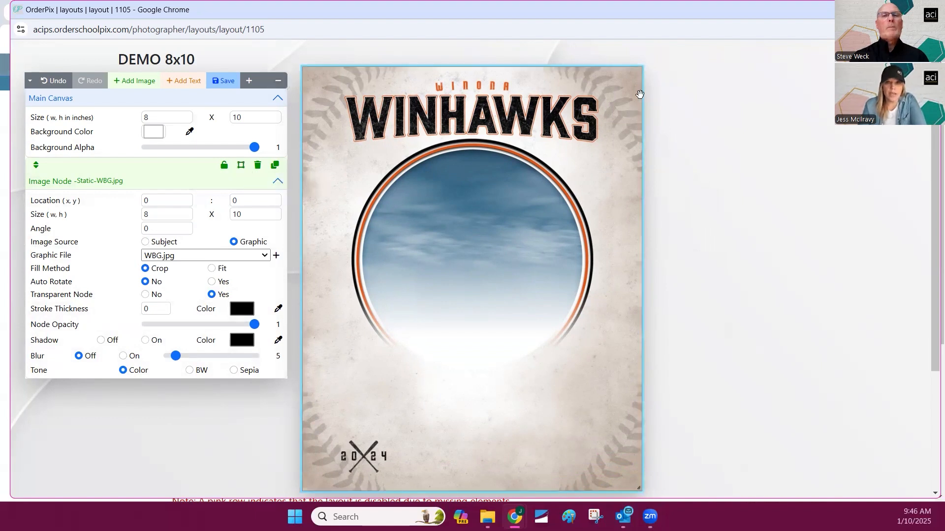
{"action": "left_click_drag", "start_coordinate": [584, 313], "coordinate": [582, 334]}
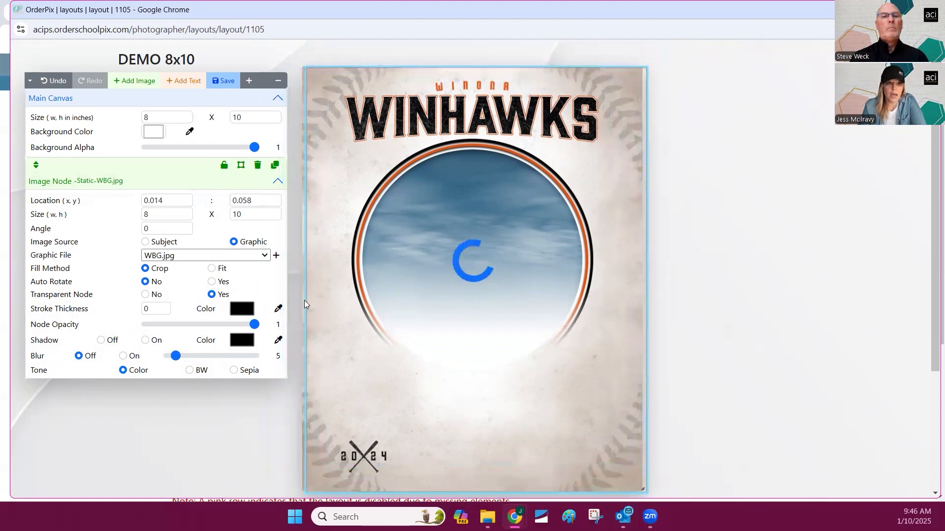
{"action": "left_click_drag", "start_coordinate": [188, 202], "coordinate": [110, 209]}
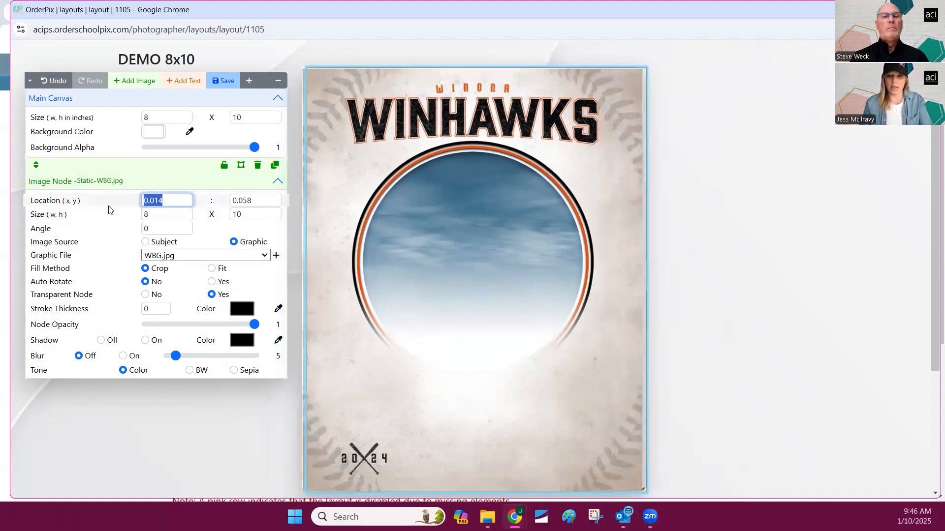
{"action": "type", "text": "0"}
{"action": "key", "text": "Tab"}
{"action": "type", "text": "0"}
{"action": "key", "text": "Tab"}
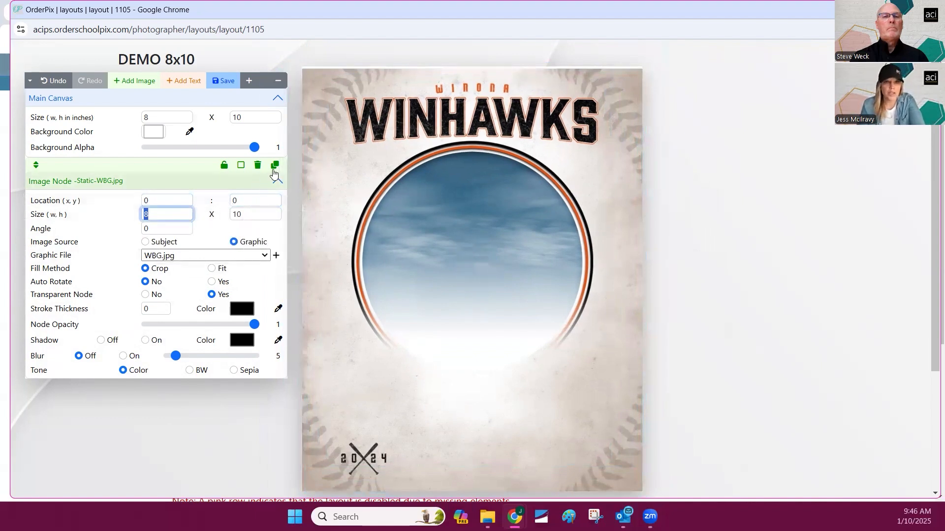
- Lock the WBG.jpg background image node
{"action": "left_click", "coordinate": [231, 185]}
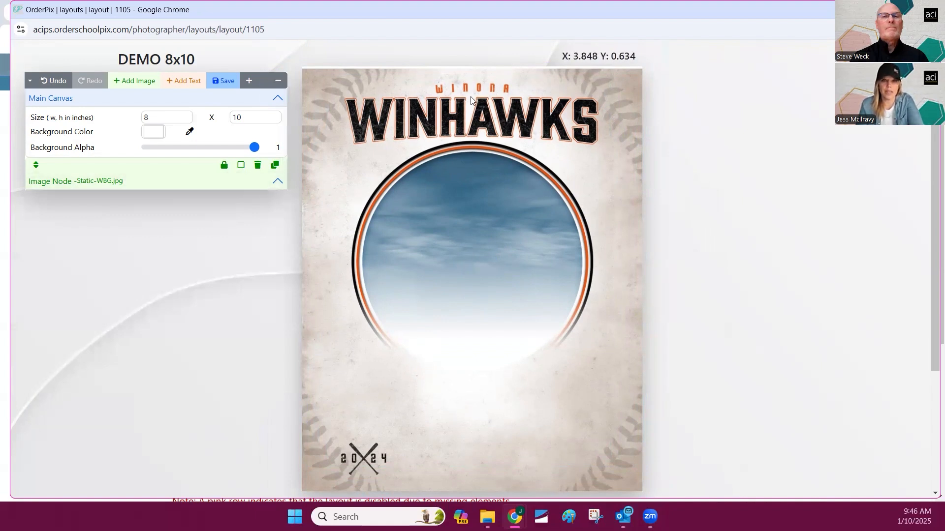
- Unlock the WBG.jpg background image node and briefly review its settings
{"action": "left_click", "coordinate": [224, 166]}
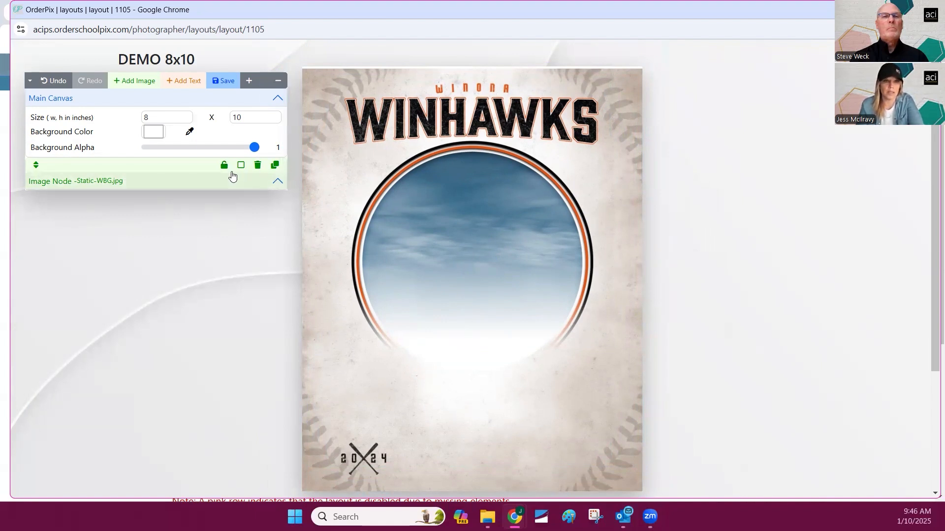
{"action": "left_click", "coordinate": [266, 191]}
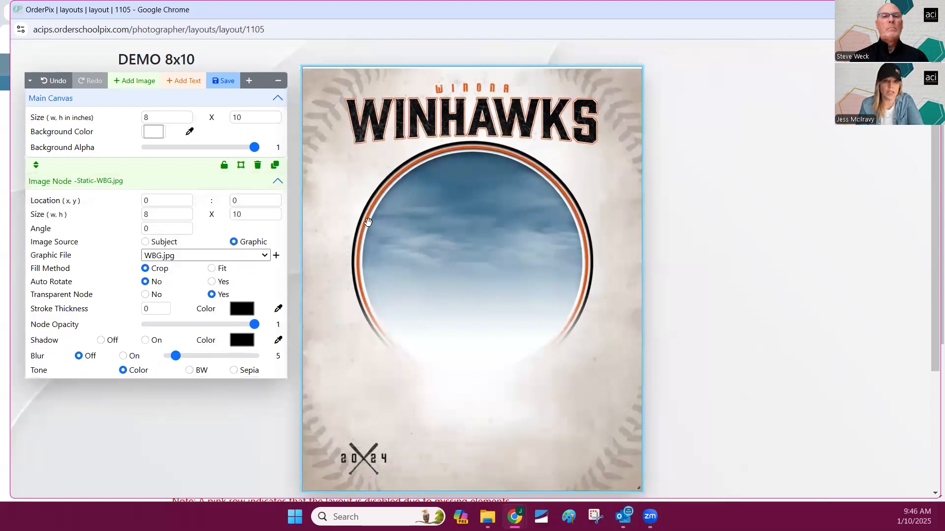
{"action": "left_click", "coordinate": [277, 183]}
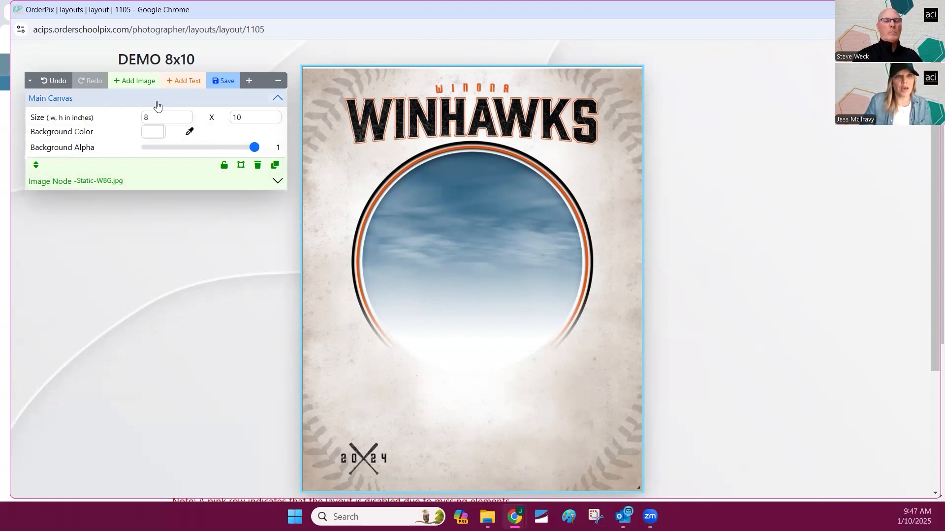
- Add a subject image node, enlarge it to about 4.53 x 6, and place it over the circle at about 1.75, 2.69
{"action": "left_click", "coordinate": [127, 81]}
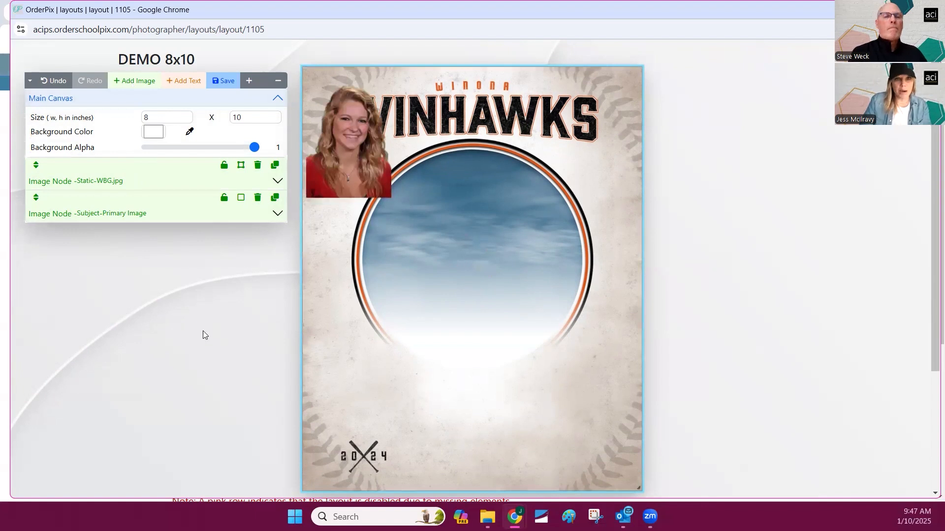
{"action": "left_click", "coordinate": [277, 219]}
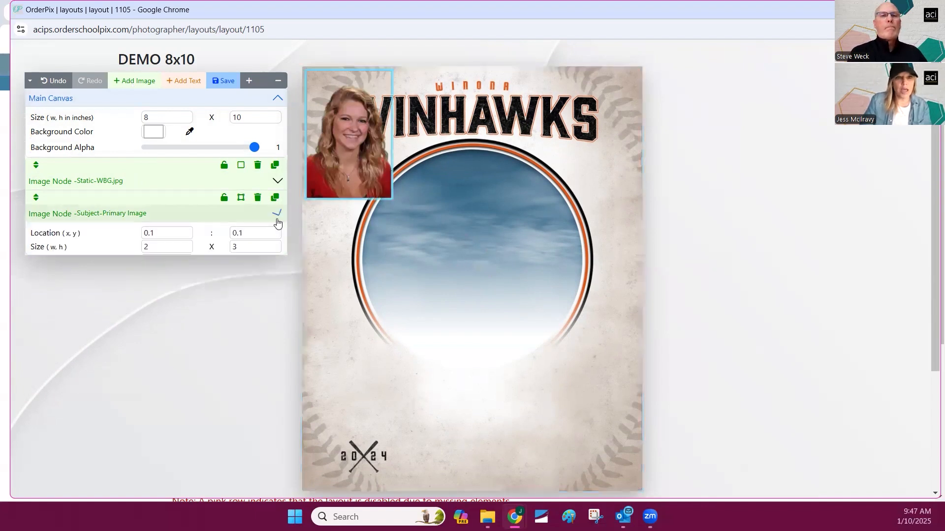
{"action": "left_click", "coordinate": [171, 232]}
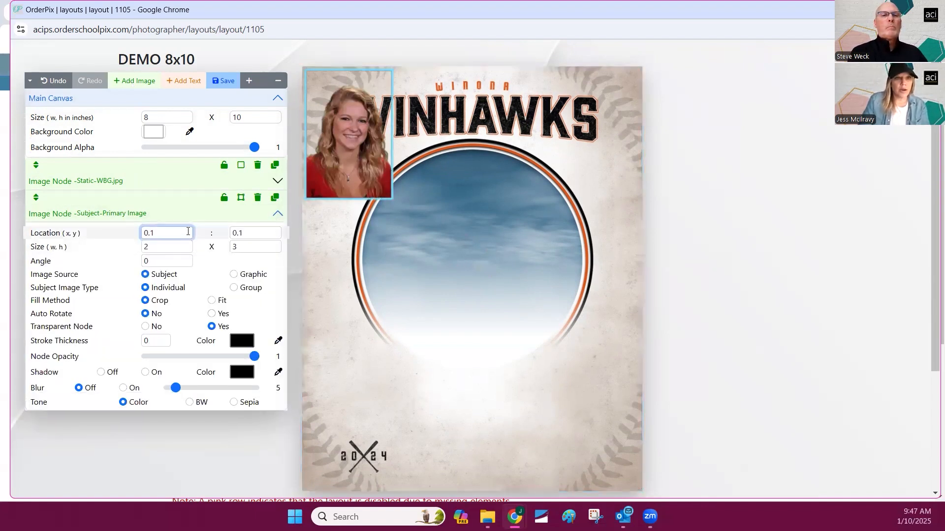
{"action": "left_click", "coordinate": [241, 198]}
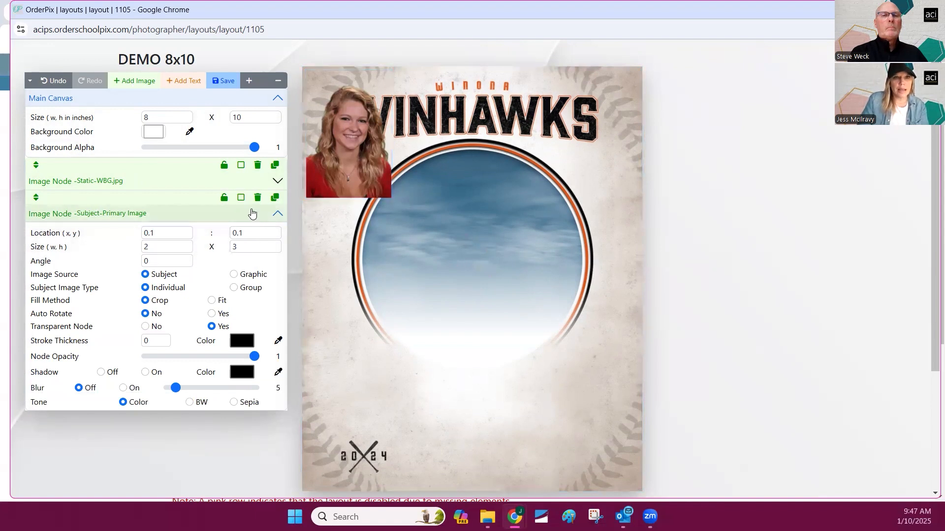
{"action": "left_click_drag", "start_coordinate": [368, 195], "coordinate": [598, 485]}
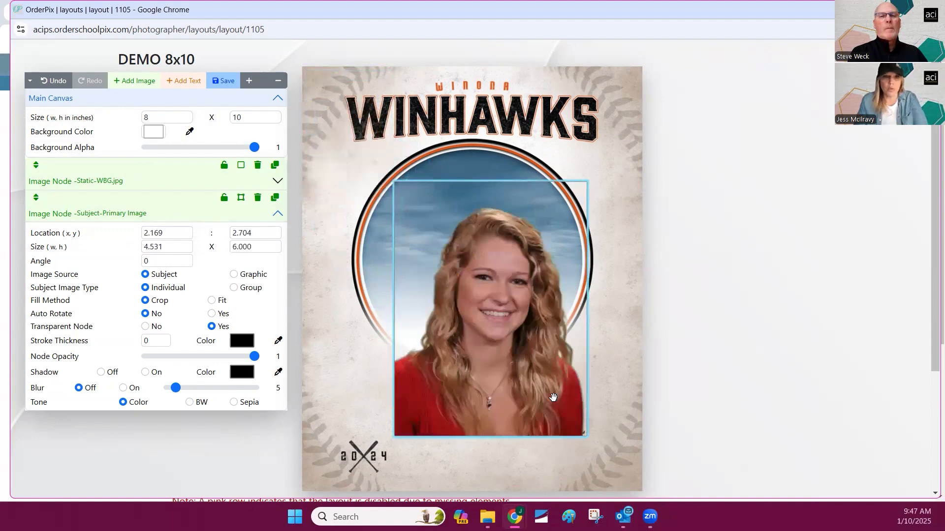
{"action": "left_click_drag", "start_coordinate": [466, 289], "coordinate": [480, 303]}
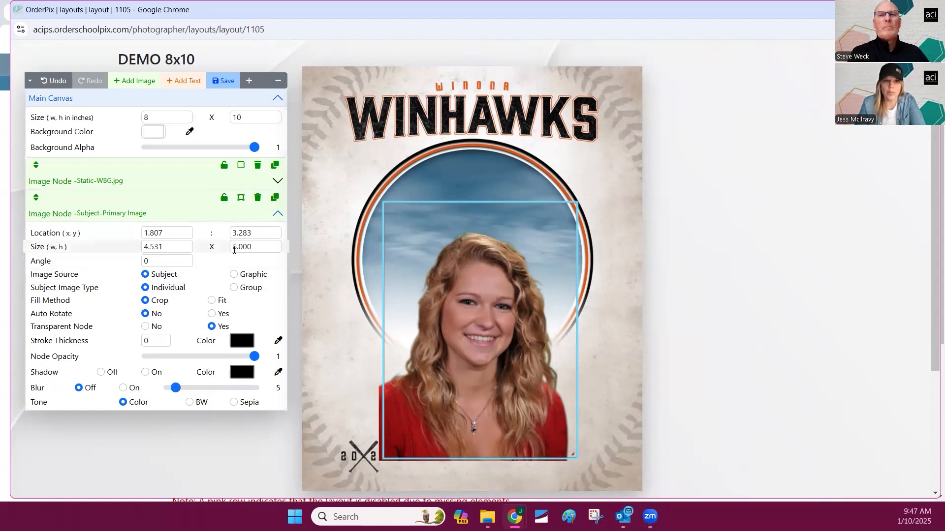
{"action": "left_click_drag", "start_coordinate": [478, 345], "coordinate": [473, 335]}
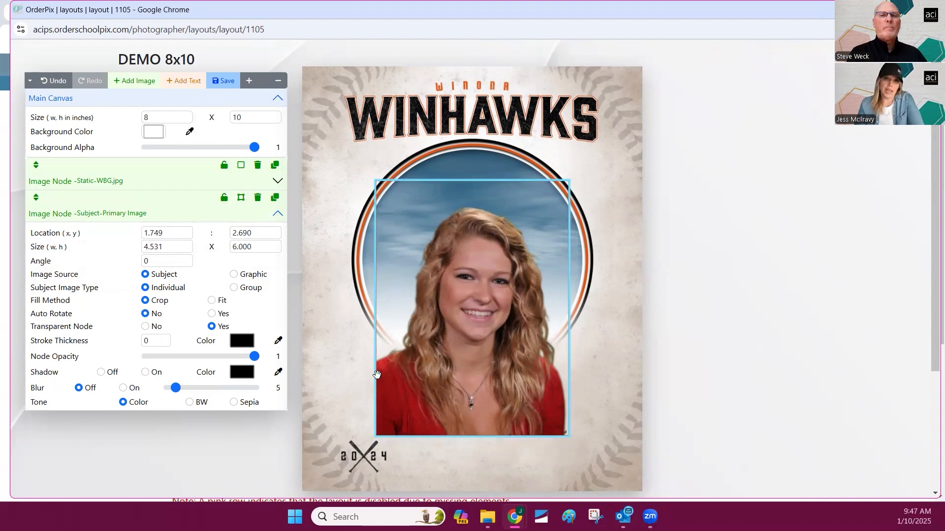
- Switch the new image node's source to Graphic and assign SubjectImageExample.png as its graphic file
{"action": "left_click", "coordinate": [235, 276]}
{"action": "left_click", "coordinate": [263, 288]}
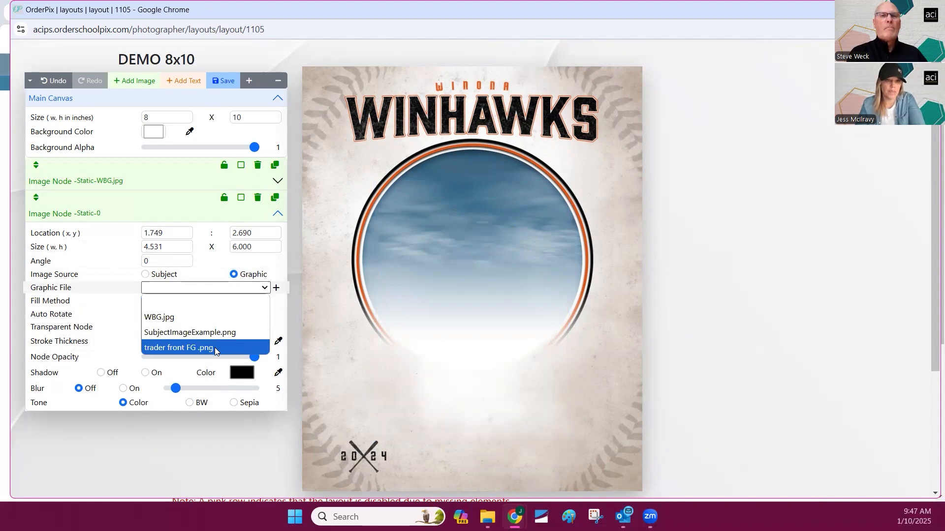
{"action": "left_click", "coordinate": [191, 333]}
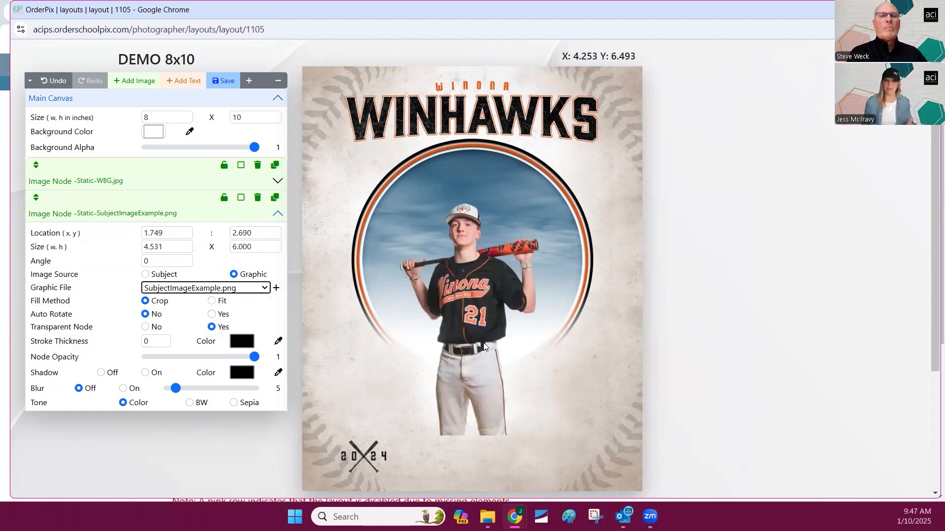
{"action": "left_click", "coordinate": [496, 293]}
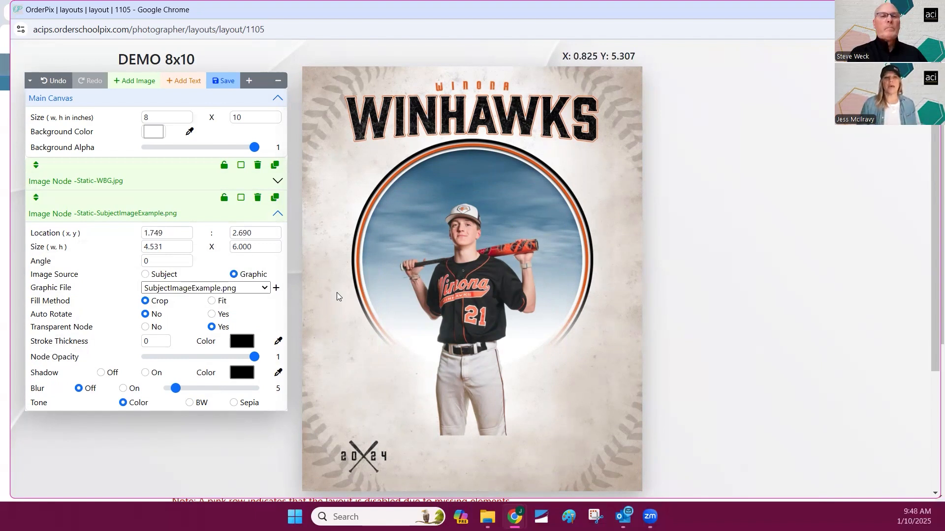
- Enlarge the SubjectImageExample.png node to about 5.04 x 8.05 and position it at about 1.59, 1.95, reaching the canvas's lower edge
{"action": "left_click", "coordinate": [241, 197]}
{"action": "left_click_drag", "start_coordinate": [485, 327], "coordinate": [483, 305]}
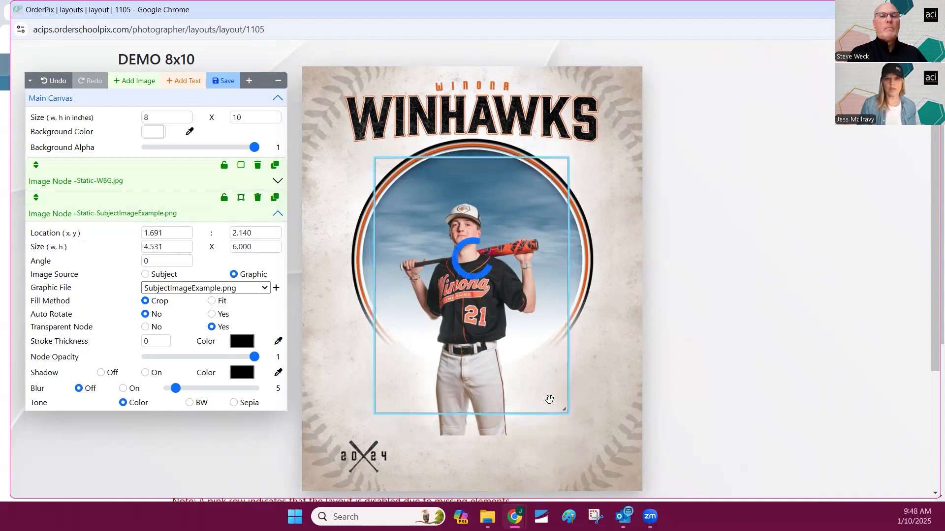
{"action": "left_click_drag", "start_coordinate": [564, 410], "coordinate": [582, 469]}
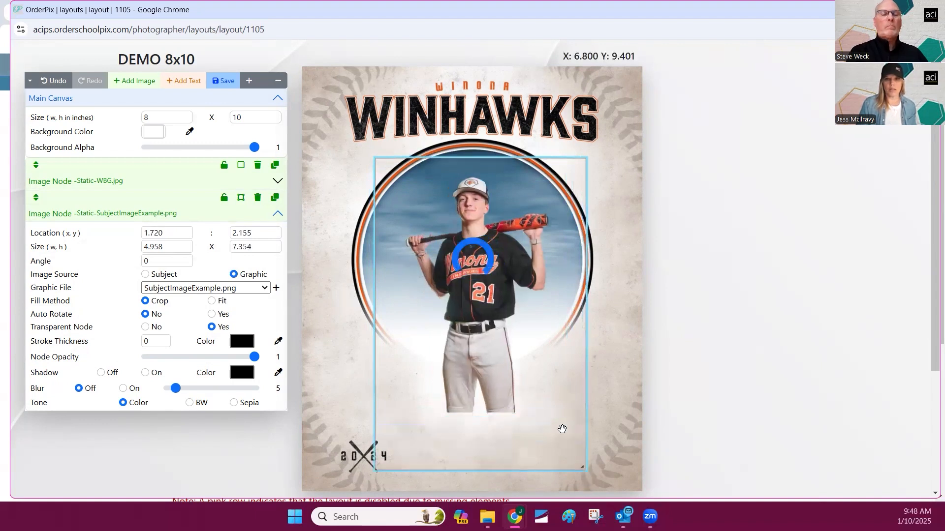
{"action": "left_click_drag", "start_coordinate": [584, 471], "coordinate": [586, 492]}
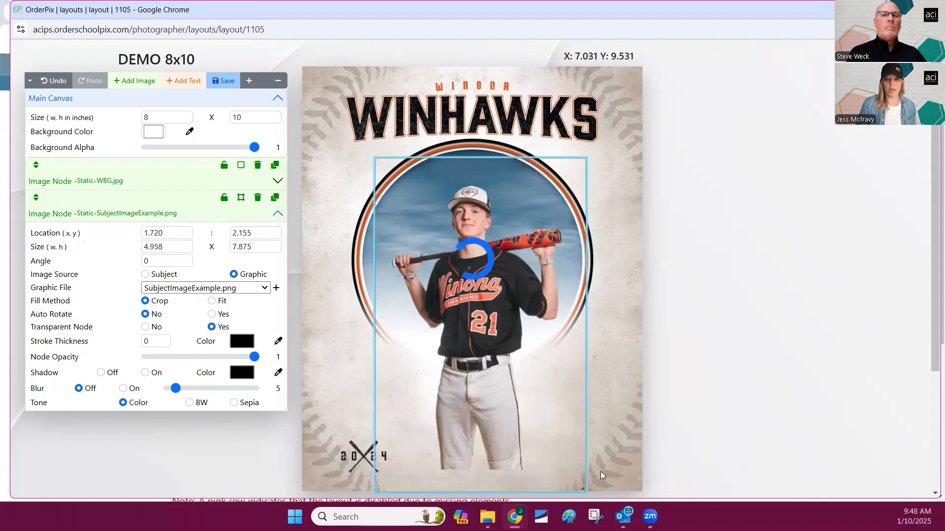
{"action": "mouse_move", "coordinate": [559, 407]}
{"action": "left_mouse_down"}
{"action": "mouse_move", "coordinate": [556, 390]}
{"action": "mouse_move", "coordinate": [553, 399]}
{"action": "left_mouse_up"}
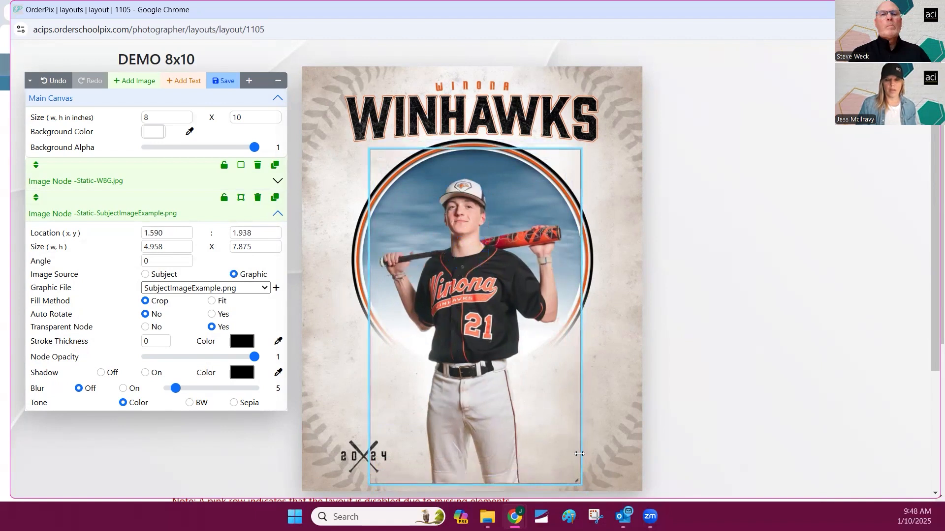
{"action": "left_click_drag", "start_coordinate": [579, 478], "coordinate": [587, 494]}
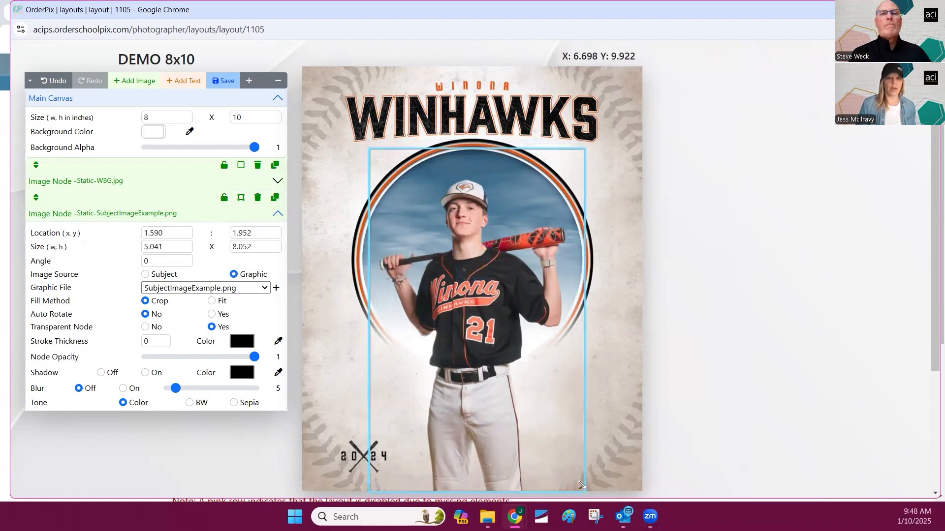
{"action": "left_click_drag", "start_coordinate": [510, 399], "coordinate": [511, 399]}
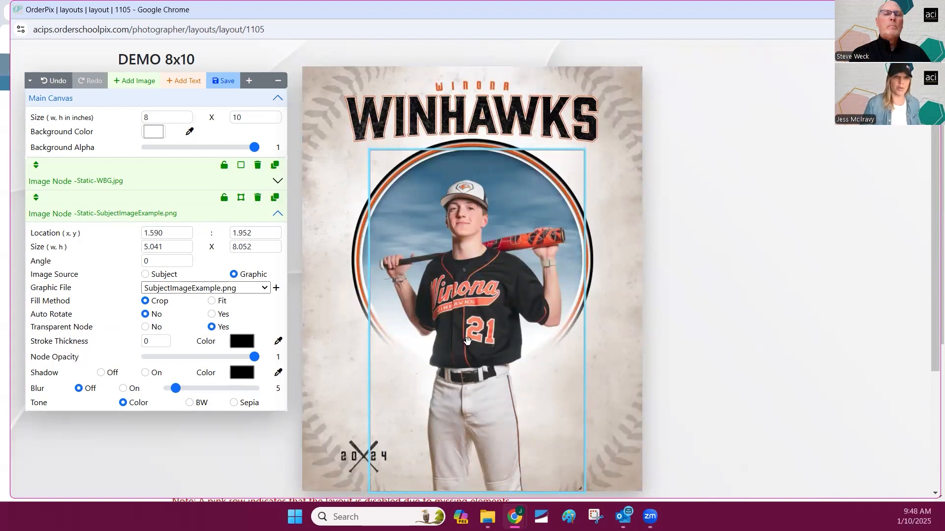
- Set the sized image node's source back to Subject, lock the node and collapse its settings
{"action": "left_click", "coordinate": [165, 275]}
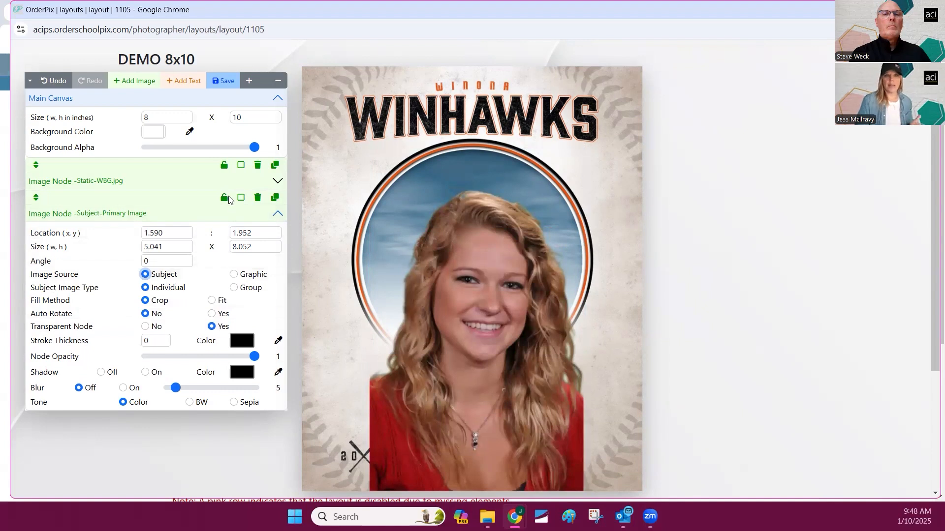
{"action": "left_click", "coordinate": [279, 215]}
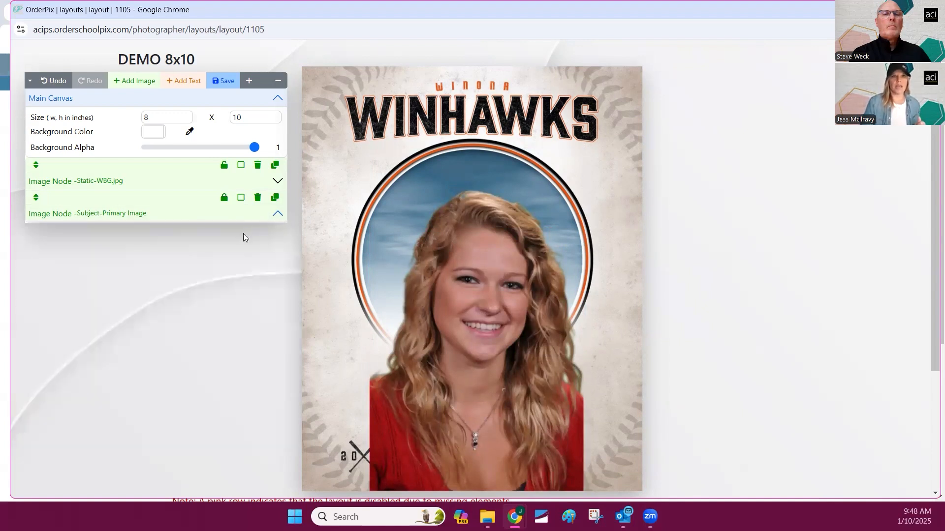
- Add a text node, size it to about 5.43 x 1.24, and place it across the subject's chest at about 1.29, 7.56
{"action": "left_click", "coordinate": [184, 81]}
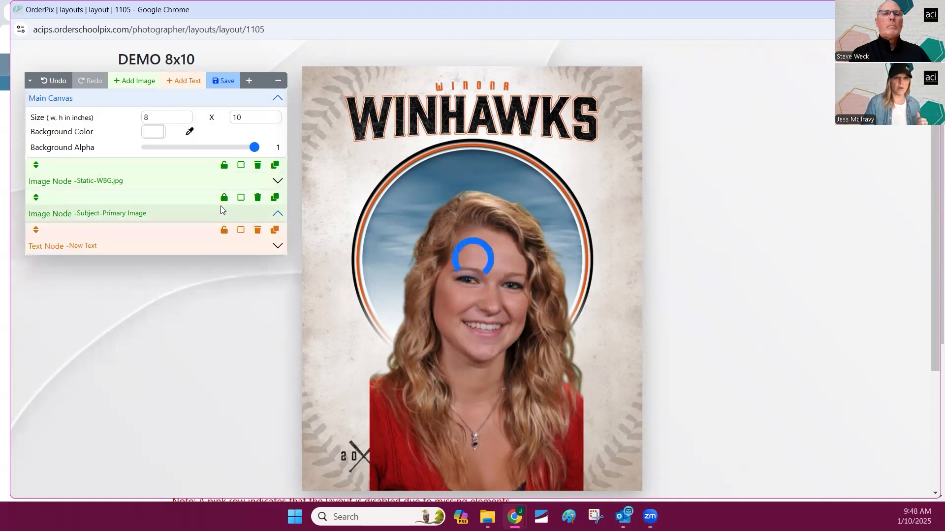
{"action": "left_click", "coordinate": [279, 247]}
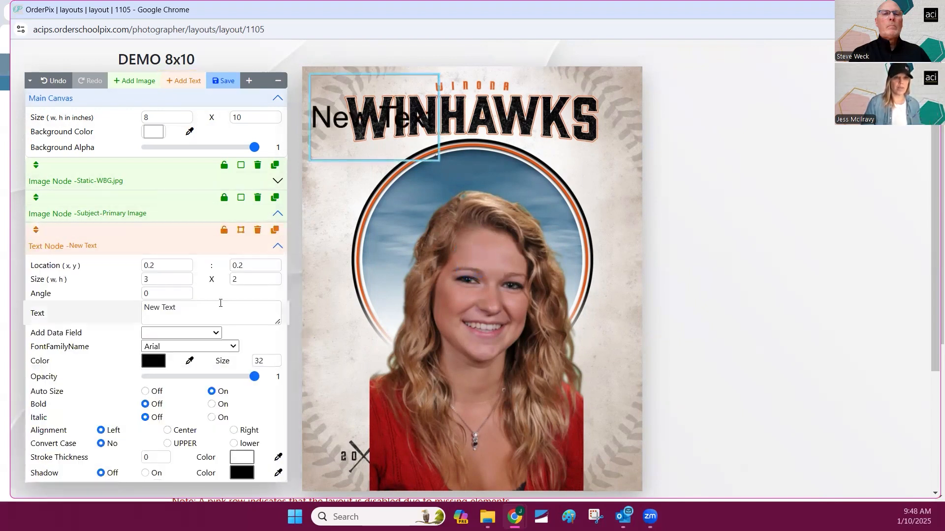
{"action": "left_click_drag", "start_coordinate": [370, 119], "coordinate": [434, 421]}
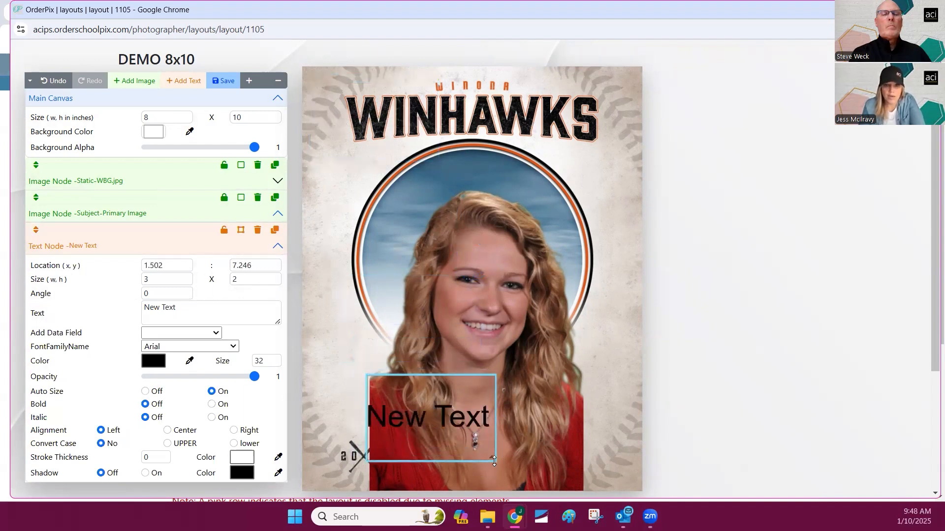
{"action": "left_click_drag", "start_coordinate": [495, 449], "coordinate": [637, 454]}
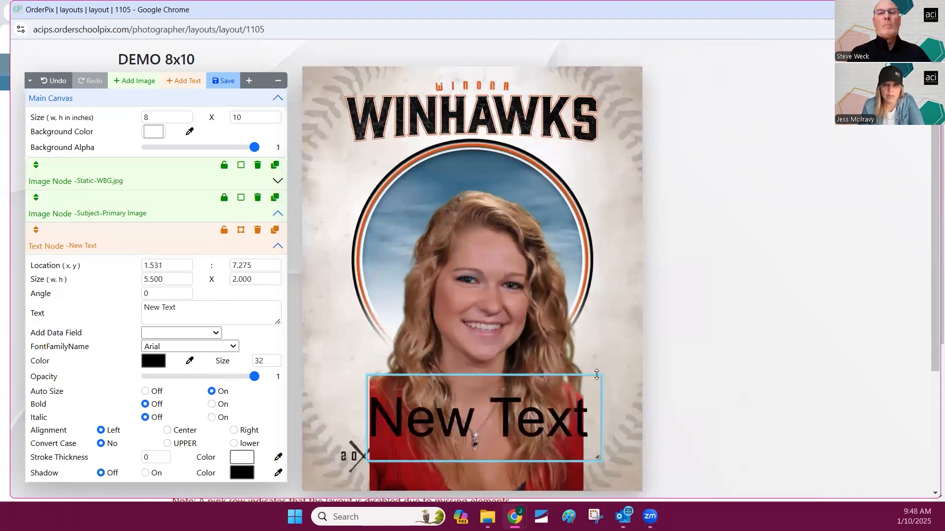
{"action": "left_click_drag", "start_coordinate": [602, 376], "coordinate": [597, 419]}
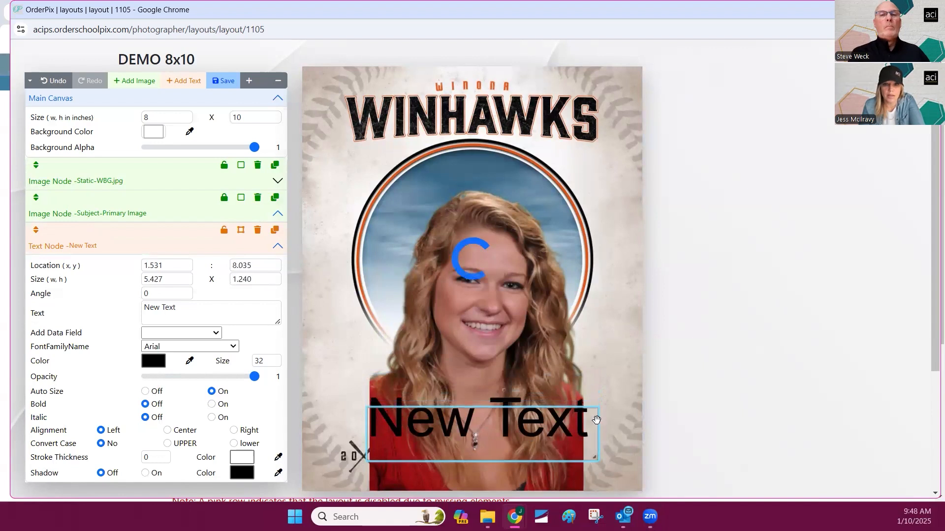
{"action": "left_click_drag", "start_coordinate": [527, 423], "coordinate": [517, 404]}
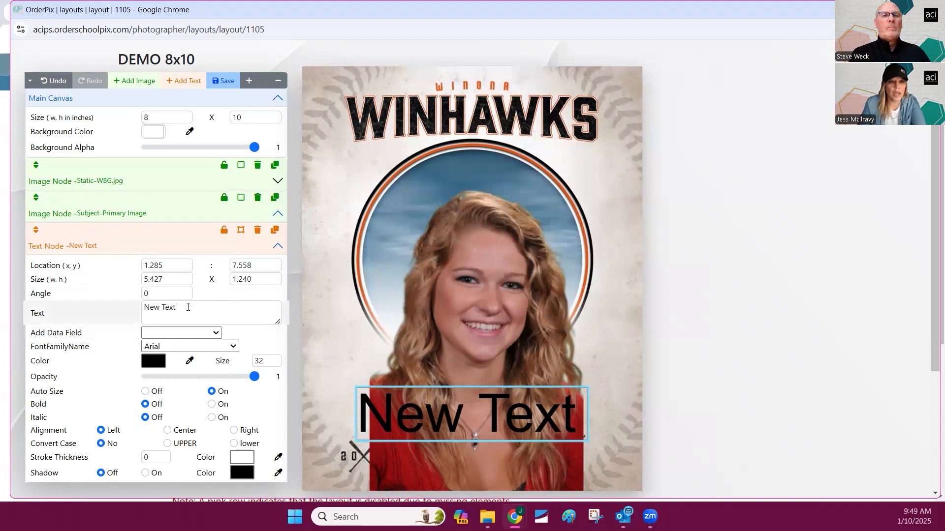
- Replace the text node's placeholder text with the firstname and lastname data fields, separated by a space
{"action": "left_click_drag", "start_coordinate": [172, 300], "coordinate": [117, 301]}
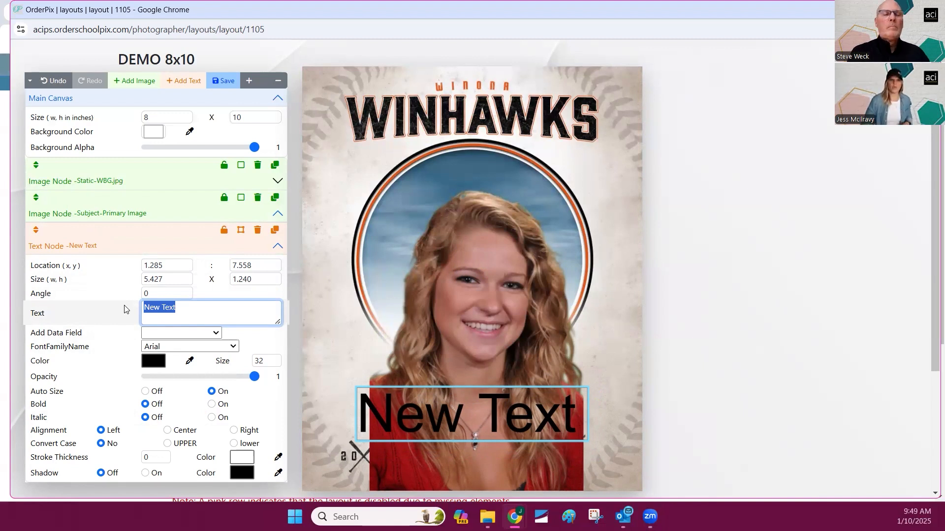
{"action": "key", "text": "BackSpace"}
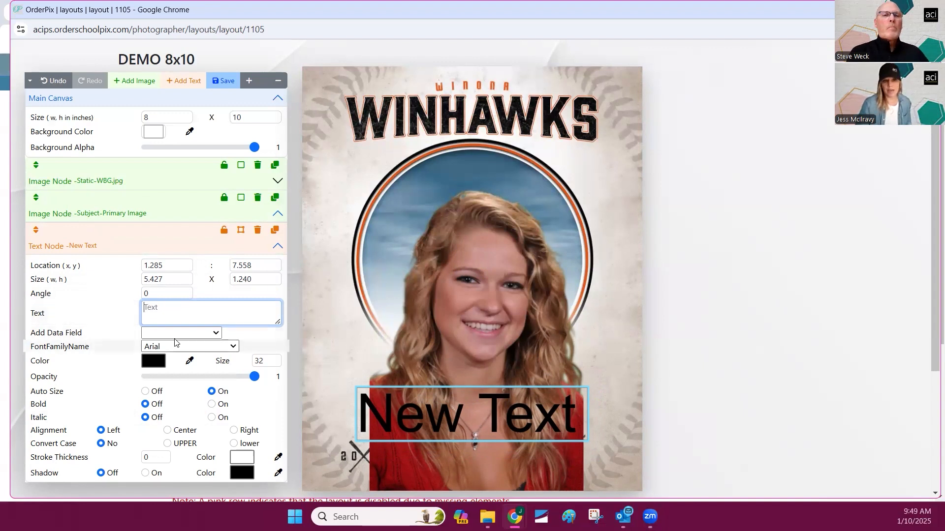
{"action": "left_click", "coordinate": [211, 333]}
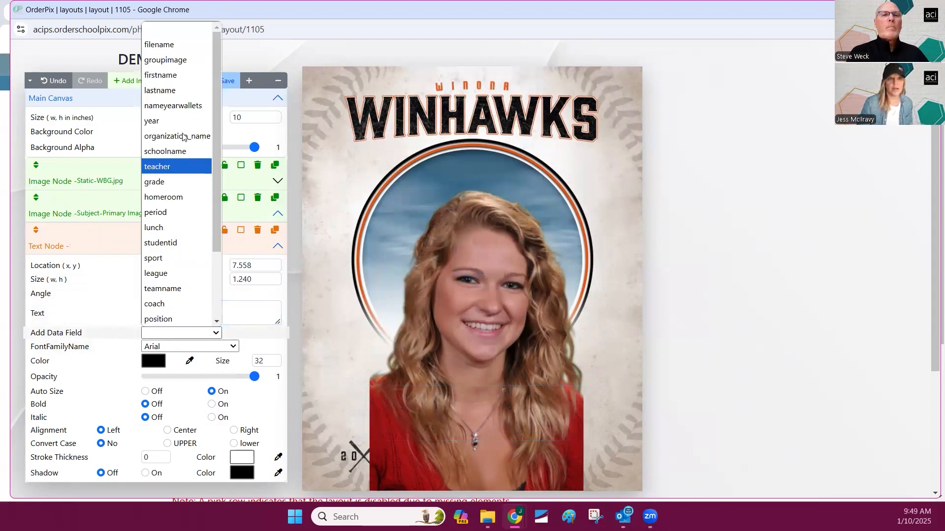
{"action": "left_click", "coordinate": [173, 75]}
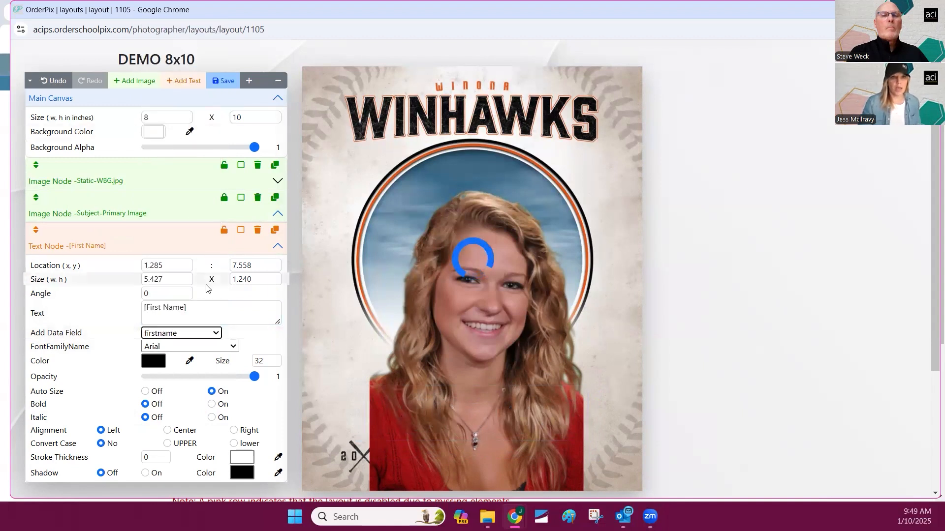
{"action": "left_click", "coordinate": [200, 309]}
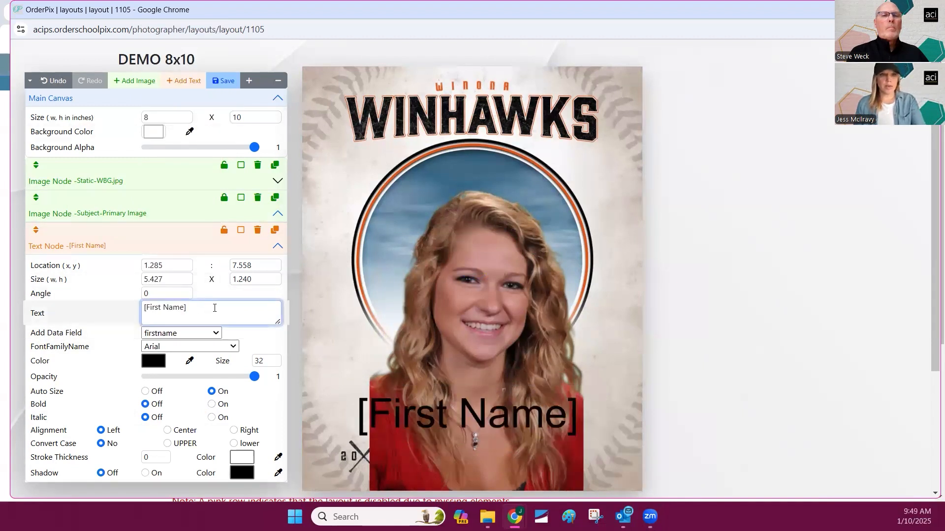
{"action": "left_click", "coordinate": [216, 333]}
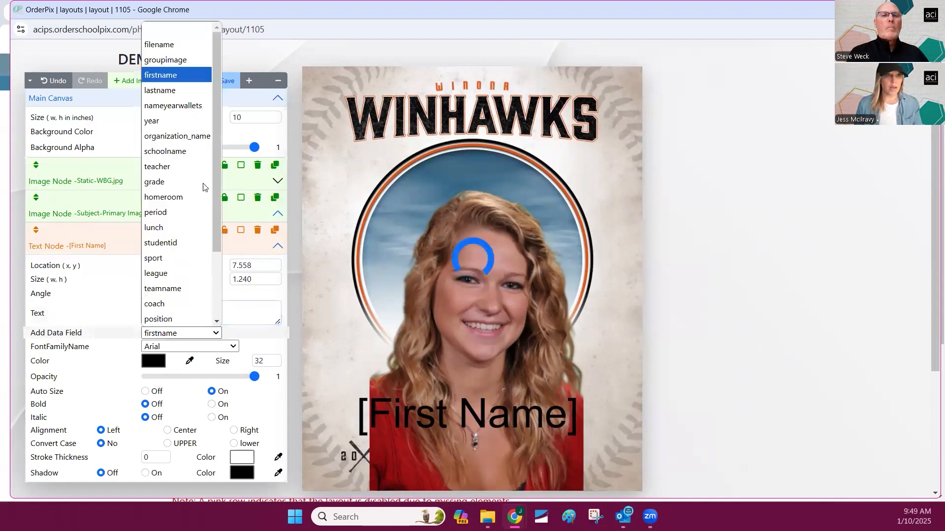
{"action": "left_click", "coordinate": [188, 90]}
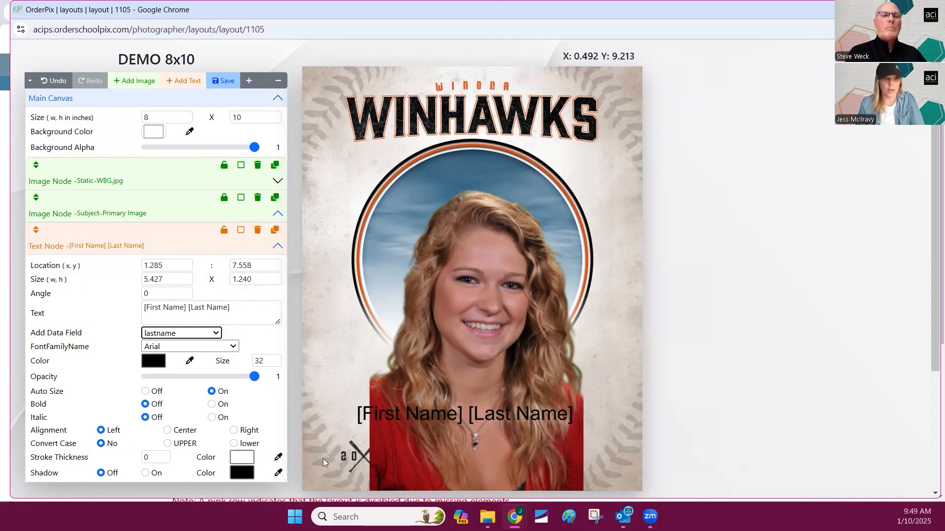
- Set the name text's font to Arial Black and sample its color from the orange ring in the background graphic
{"action": "left_click", "coordinate": [216, 346]}
{"action": "scroll", "coordinate": [187, 317], "scroll_direction": "down", "scroll_amount": 1}
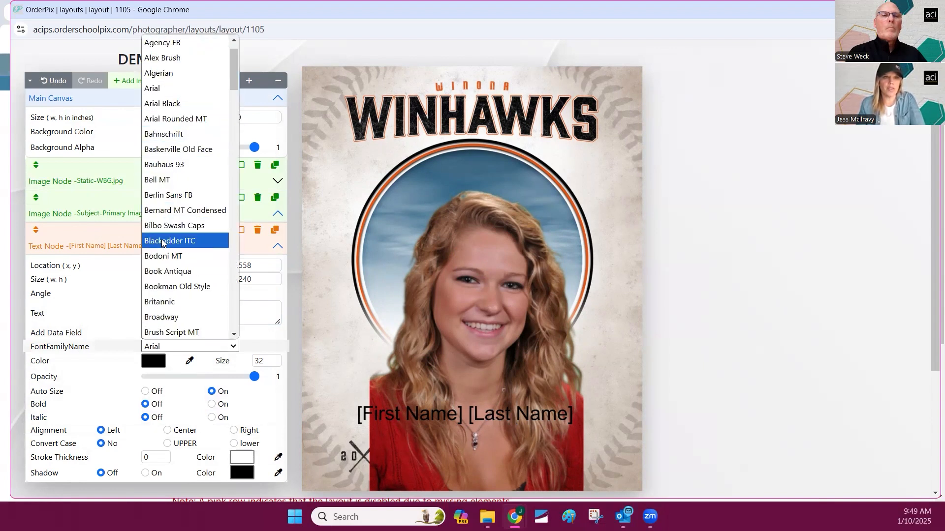
{"action": "left_click", "coordinate": [163, 103]}
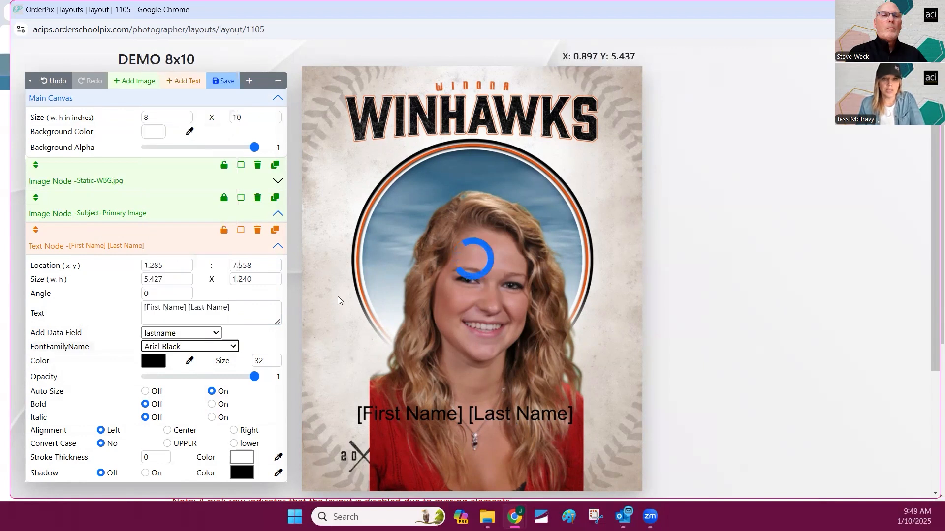
{"action": "left_click", "coordinate": [189, 364]}
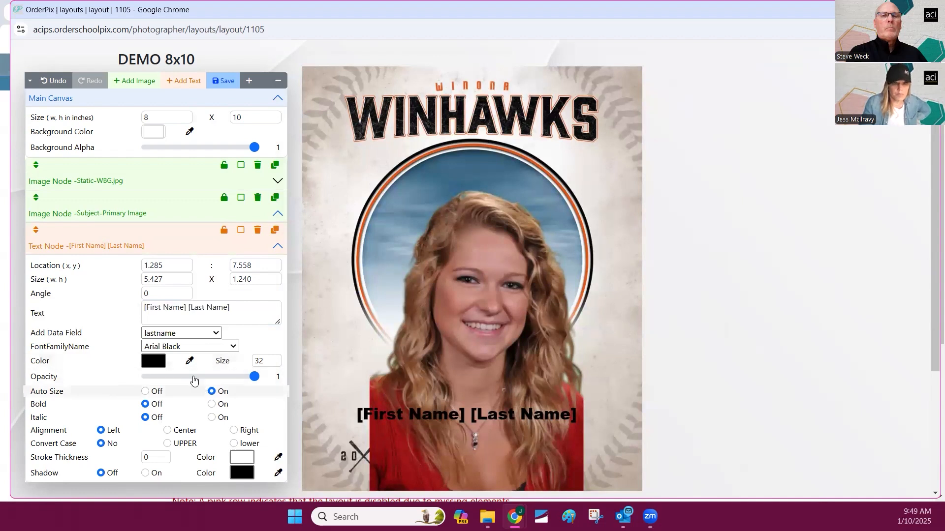
{"action": "left_click", "coordinate": [151, 360]}
{"action": "left_click", "coordinate": [190, 364]}
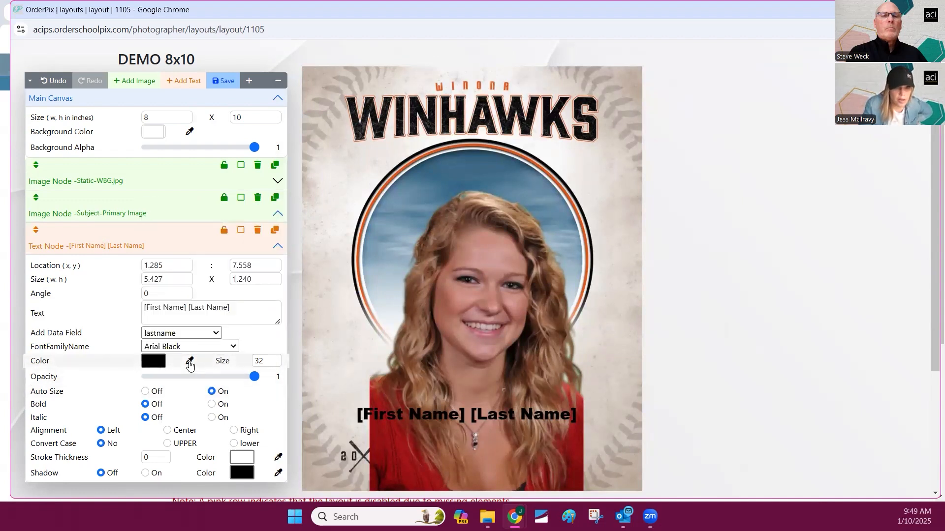
{"action": "left_click", "coordinate": [424, 156]}
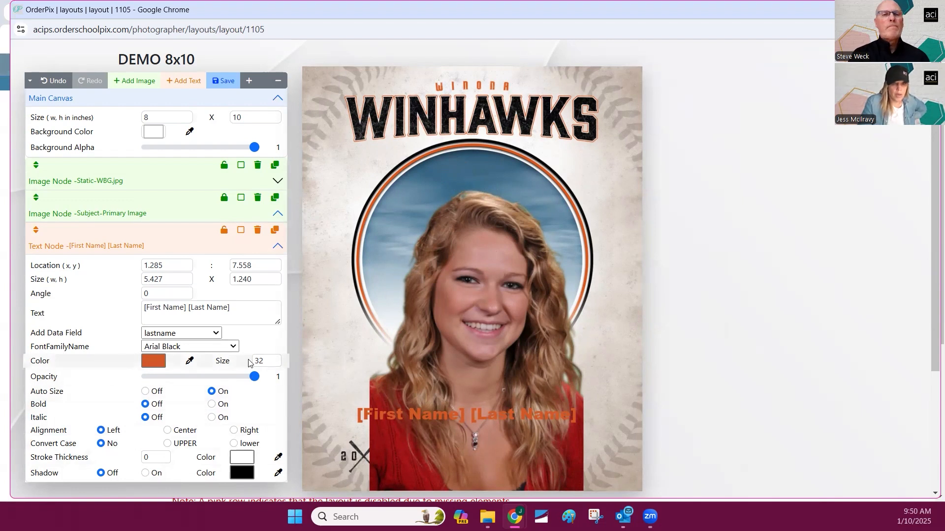
- Make the name text bold, center its alignment and convert its case to UPPER
{"action": "left_click", "coordinate": [211, 404]}
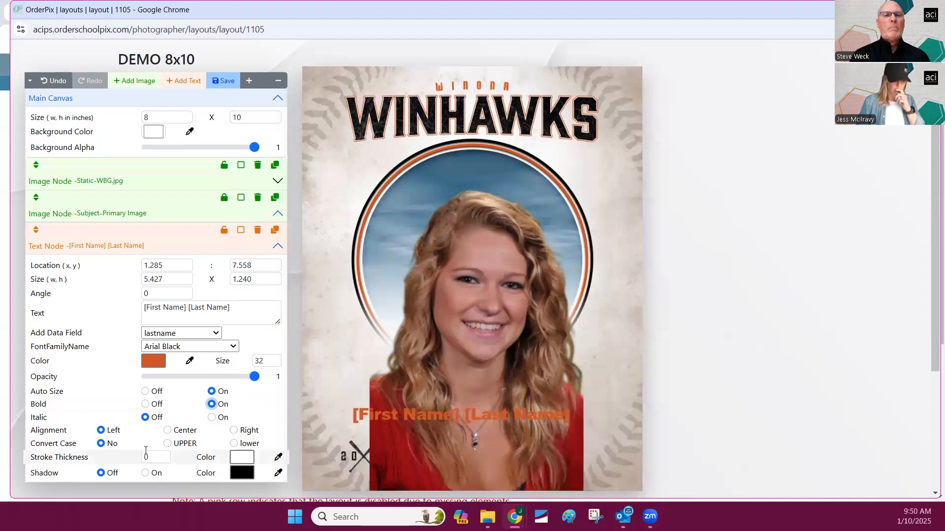
{"action": "left_click", "coordinate": [167, 430]}
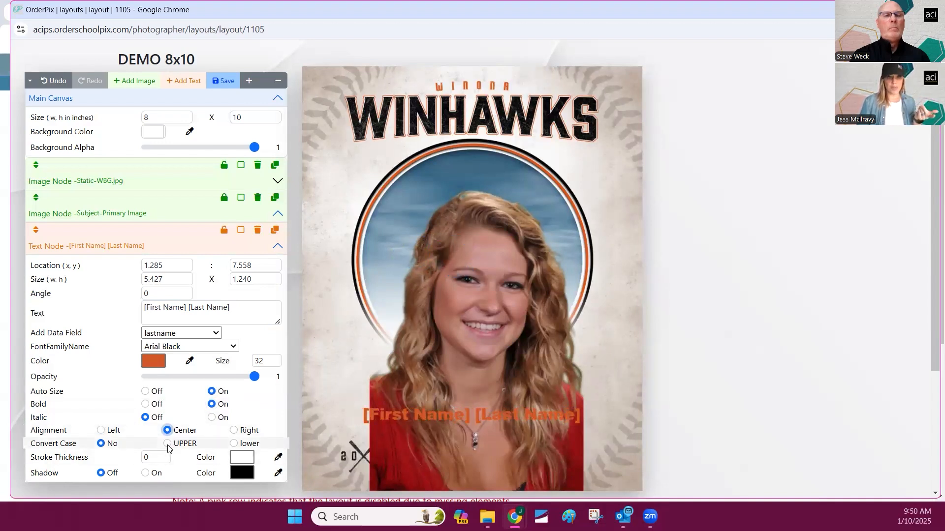
{"action": "left_click", "coordinate": [168, 444]}
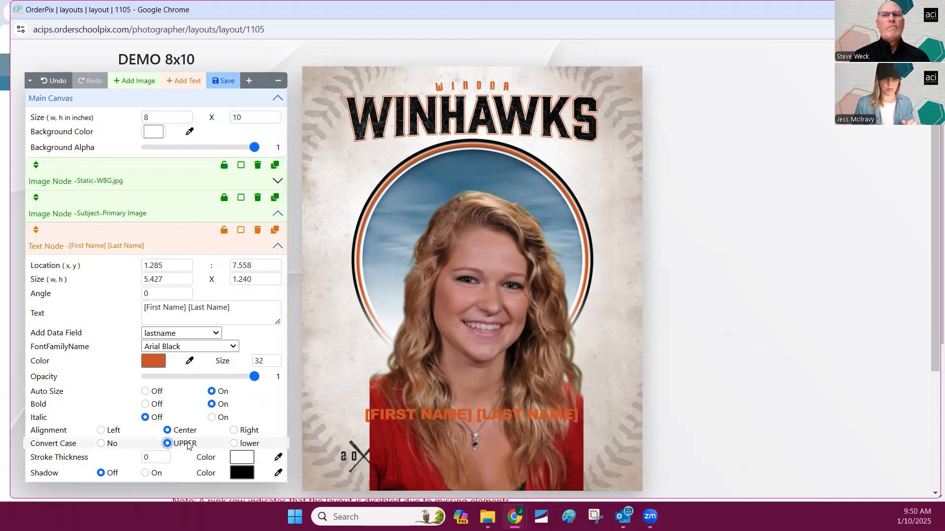
- Save the DEMO 8x10 layout and close the layout editor window
{"action": "scroll", "coordinate": [188, 443], "scroll_direction": "down", "scroll_amount": 3}
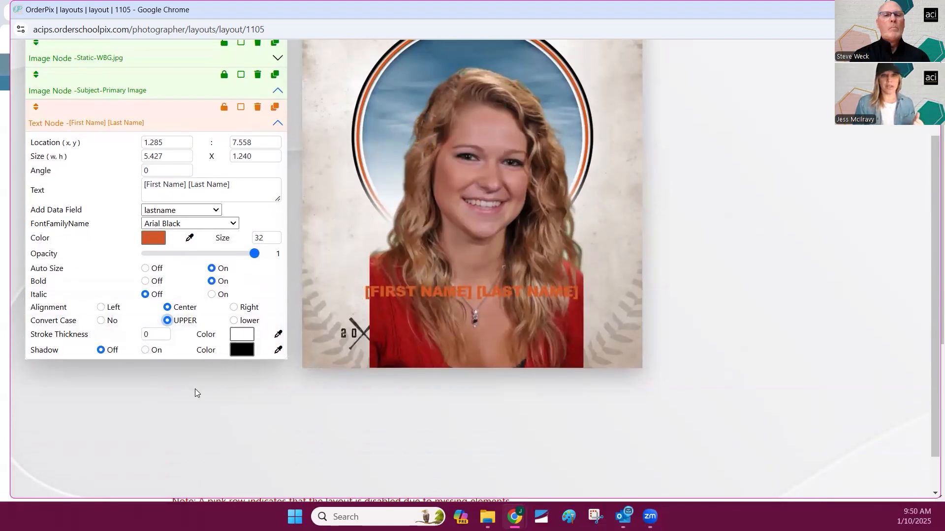
{"action": "scroll", "coordinate": [195, 388], "scroll_direction": "up", "scroll_amount": 3}
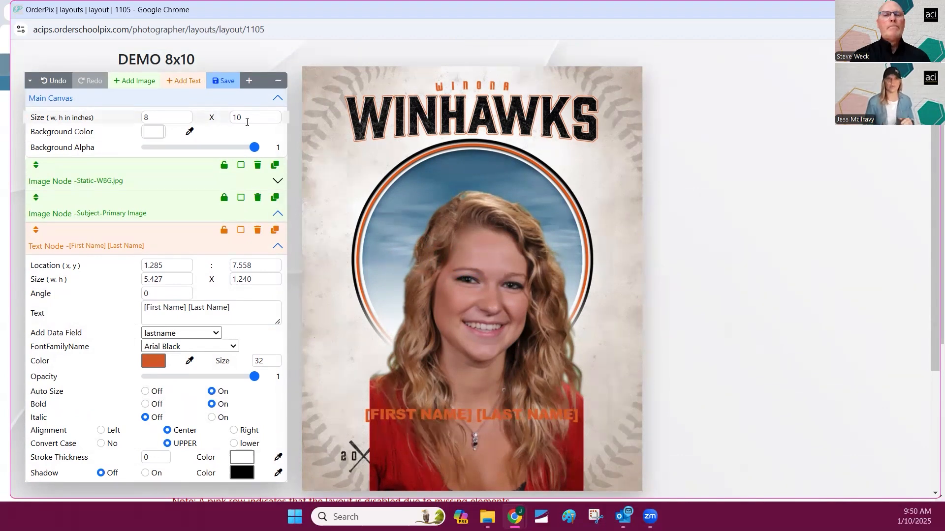
{"action": "left_click", "coordinate": [226, 83]}
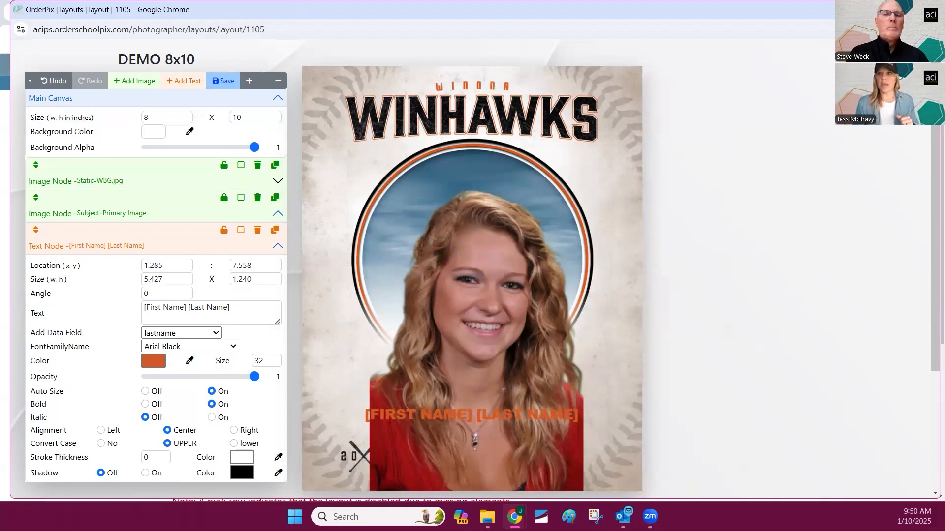
{"action": "left_click", "coordinate": [927, 9]}
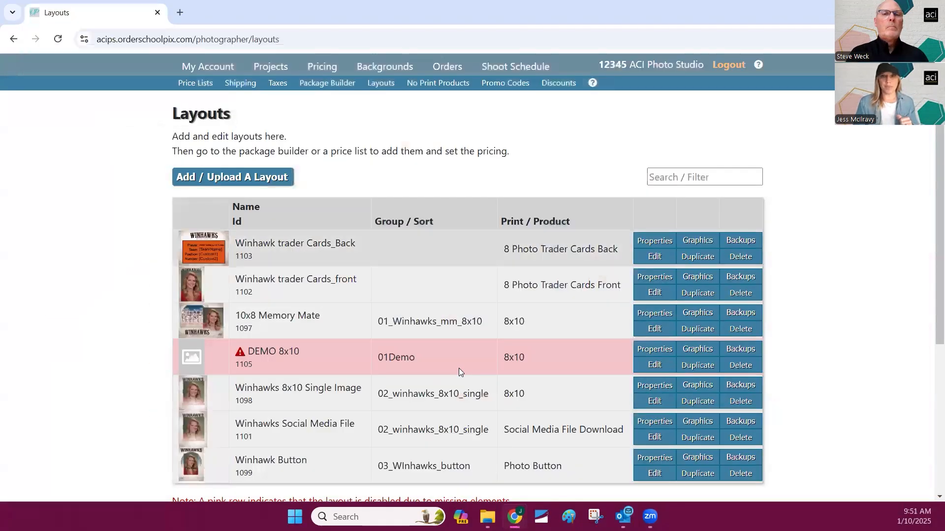
- In the Winhawks price list, set the DEMO 8x10 layout's prepay/batch and individual prices to 25 and save the list
{"action": "mouse_move", "coordinate": [462, 355]}
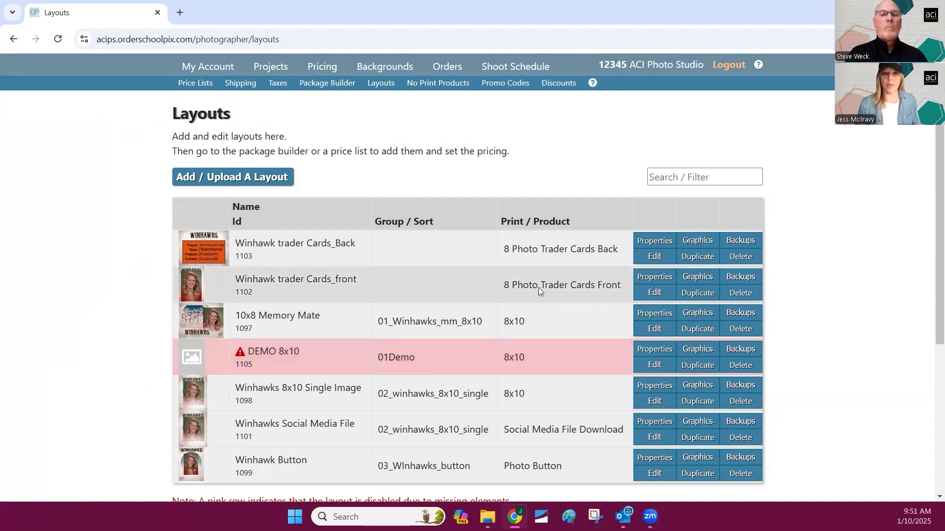
{"action": "left_click", "coordinate": [328, 68]}
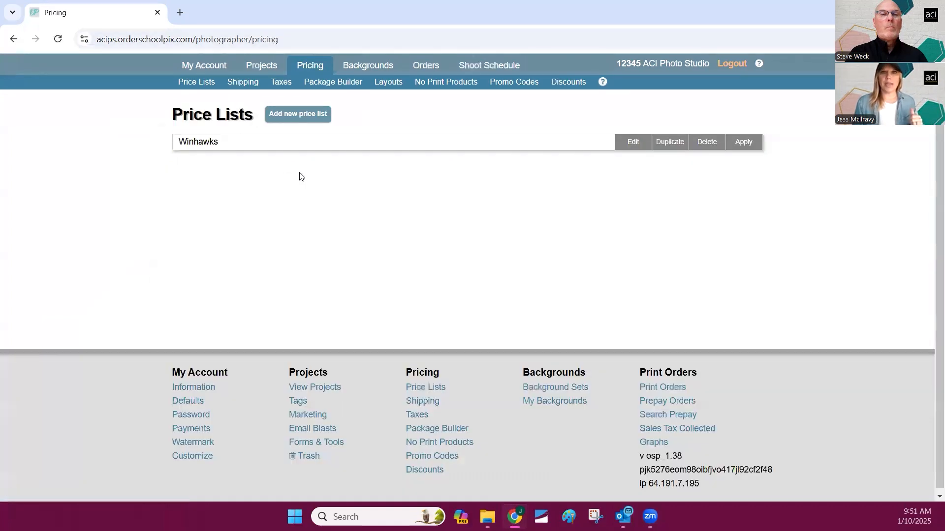
{"action": "left_click", "coordinate": [635, 147]}
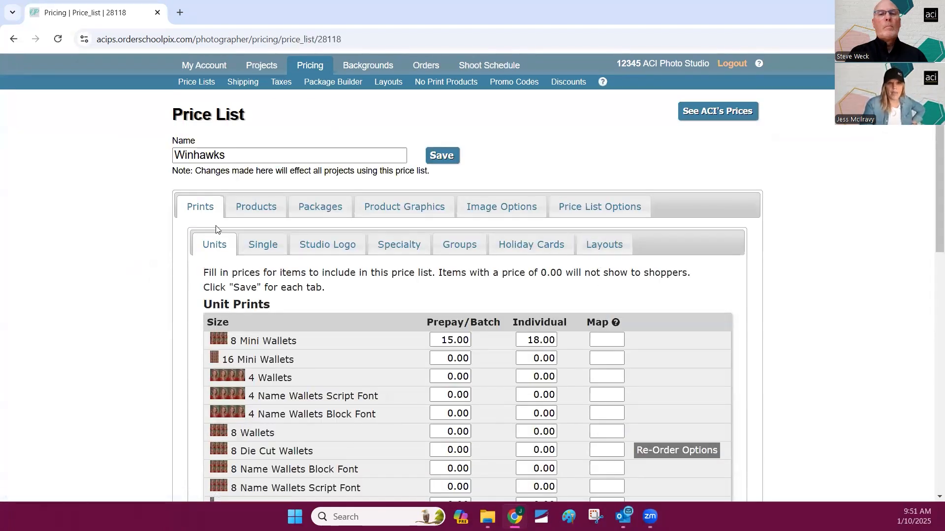
{"action": "left_click", "coordinate": [599, 249]}
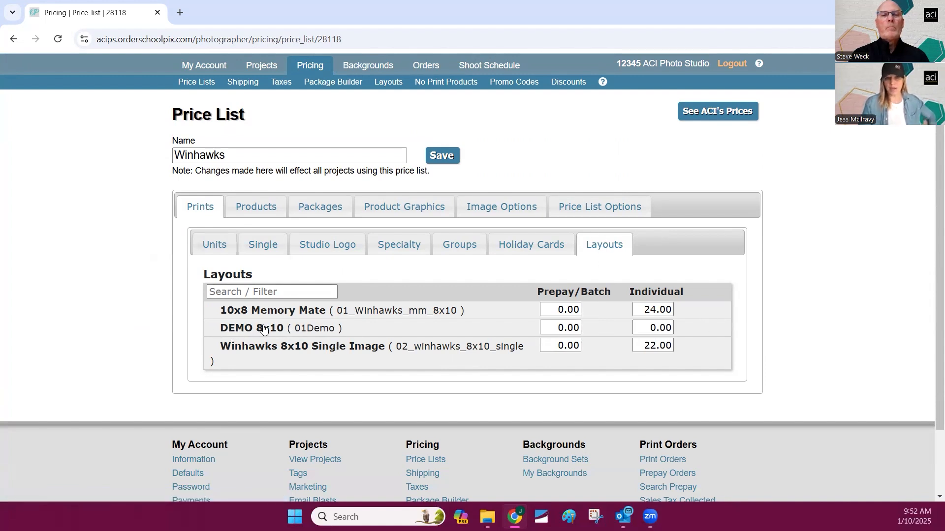
{"action": "left_click", "coordinate": [570, 329]}
{"action": "type", "text": "25"}
{"action": "key", "text": "Tab"}
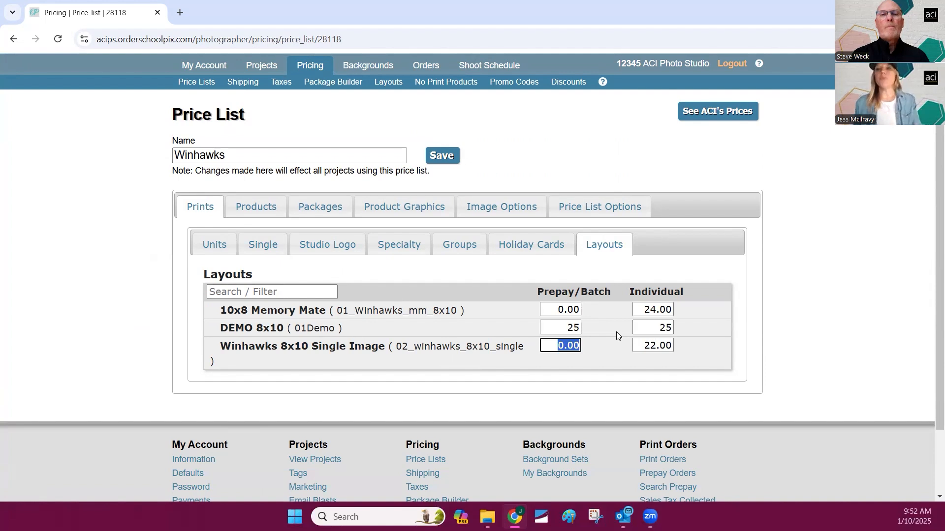
{"action": "key", "text": "Return"}
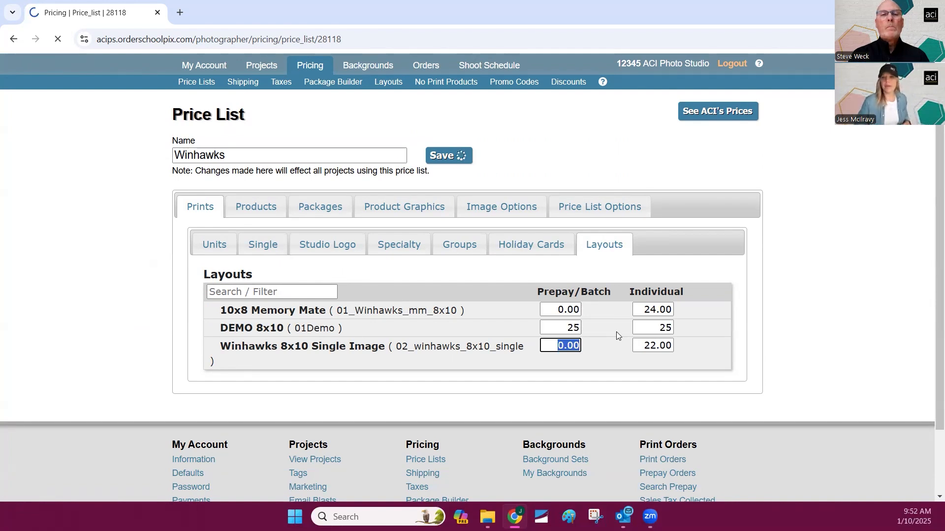